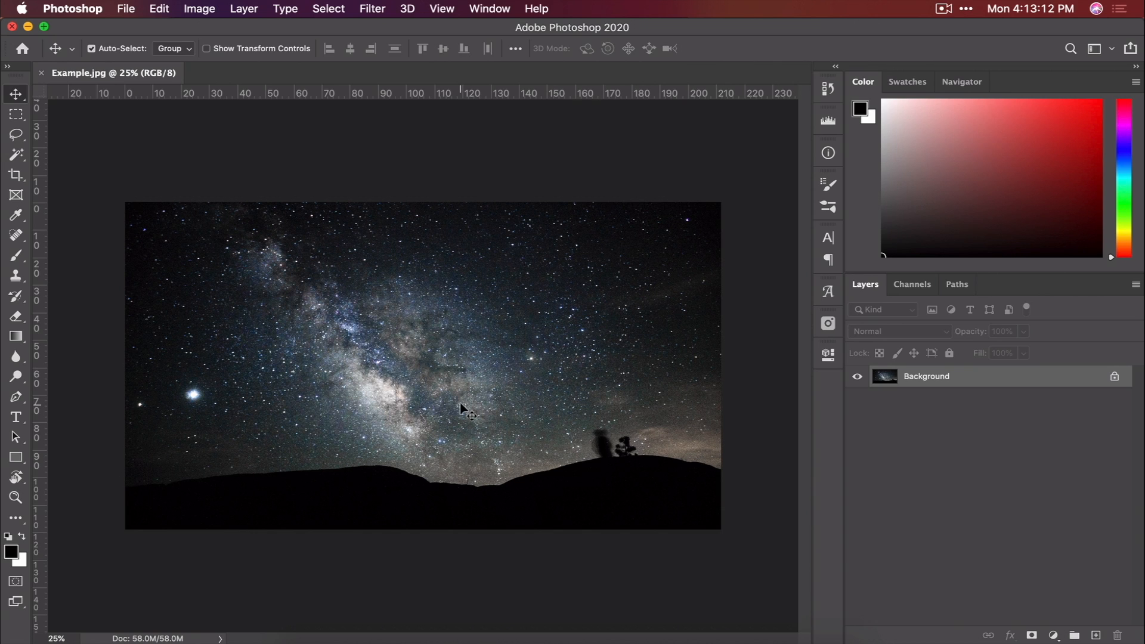
Try a Quick Selection across the dark foreground hills, undo it and return to the Move tool.
key(w)
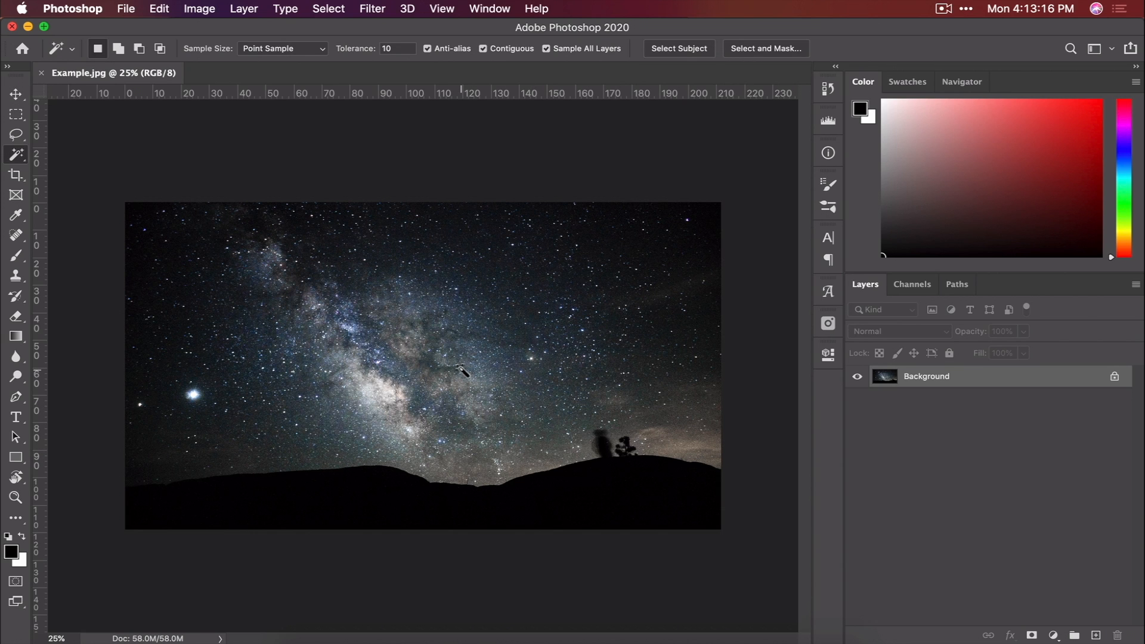
click(16, 159)
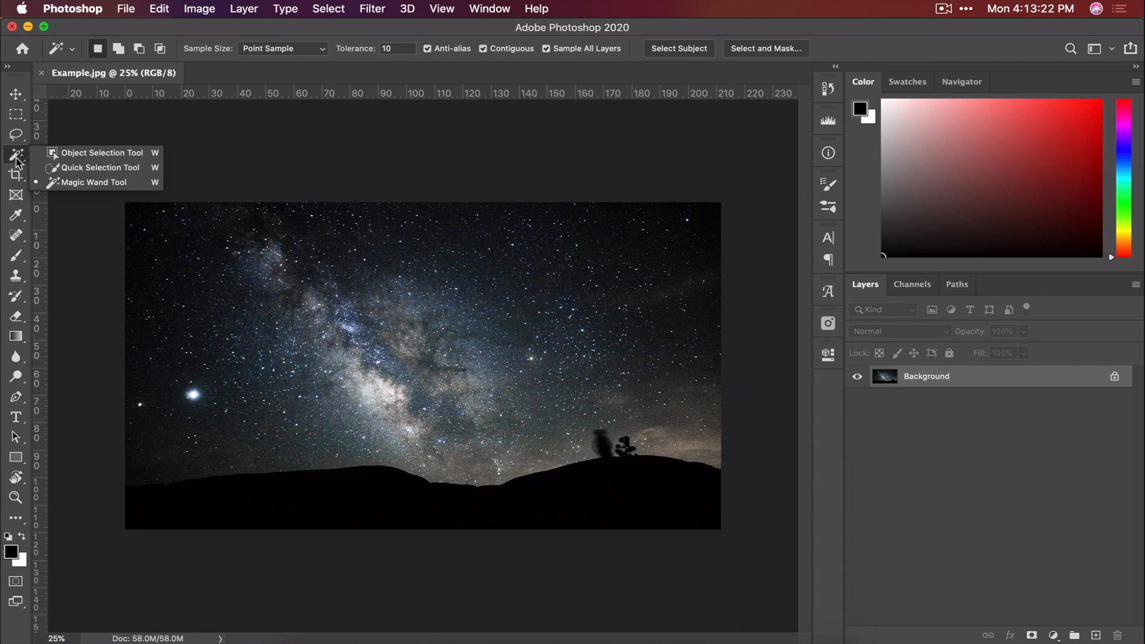
click(60, 167)
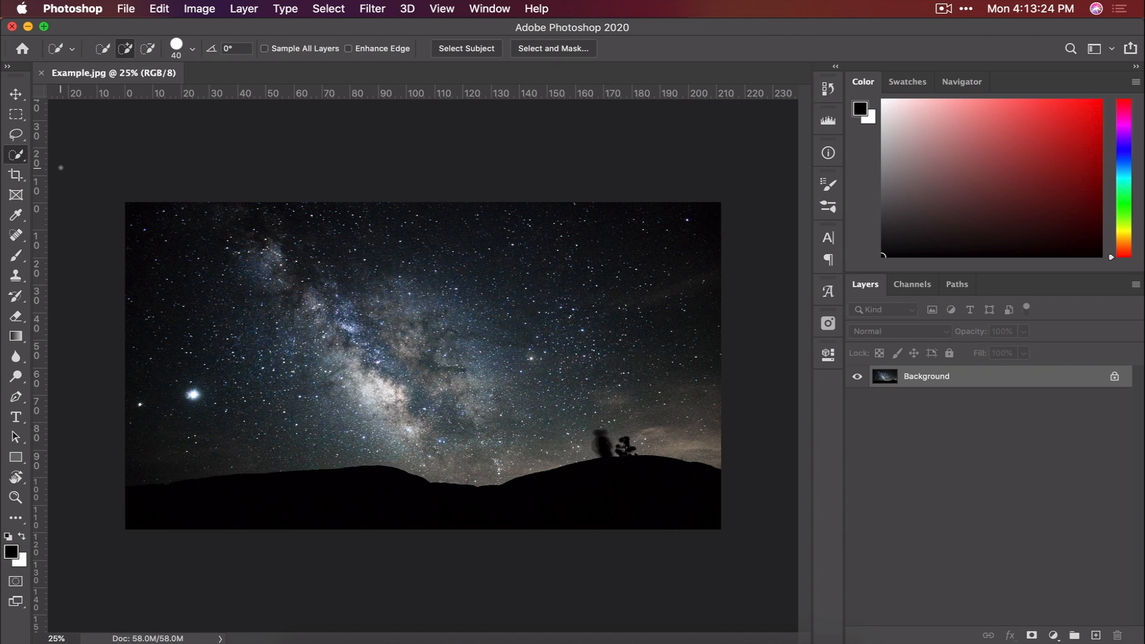
mouse_move(150, 504)
mouse_down()
mouse_move(390, 507)
mouse_move(570, 526)
mouse_up()
key(super+z)
key(v)
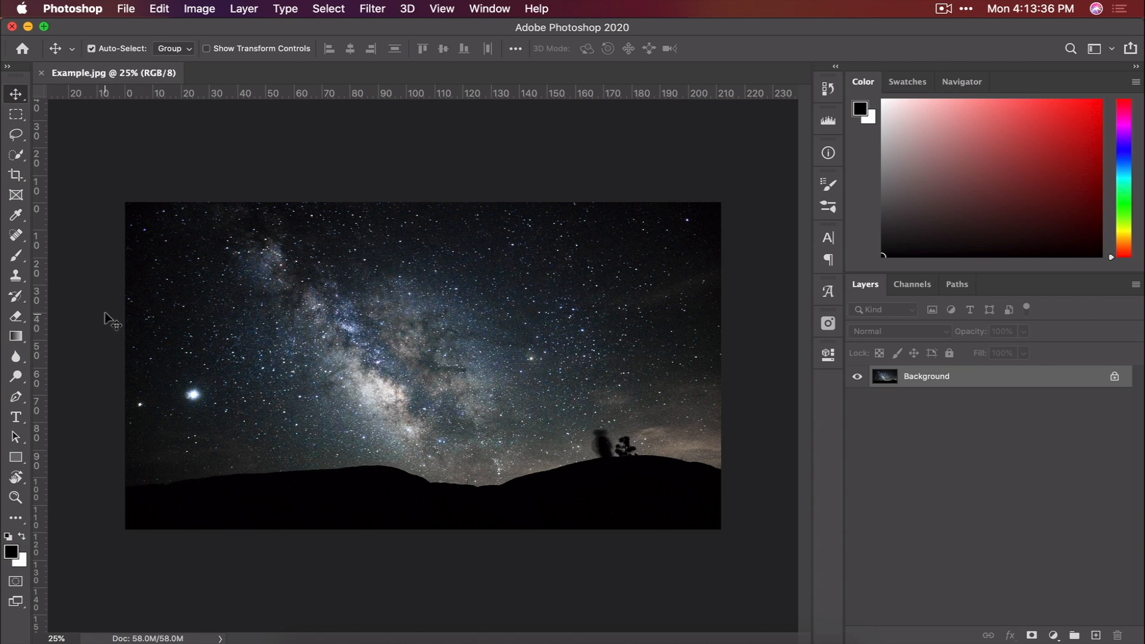
click(13, 298)
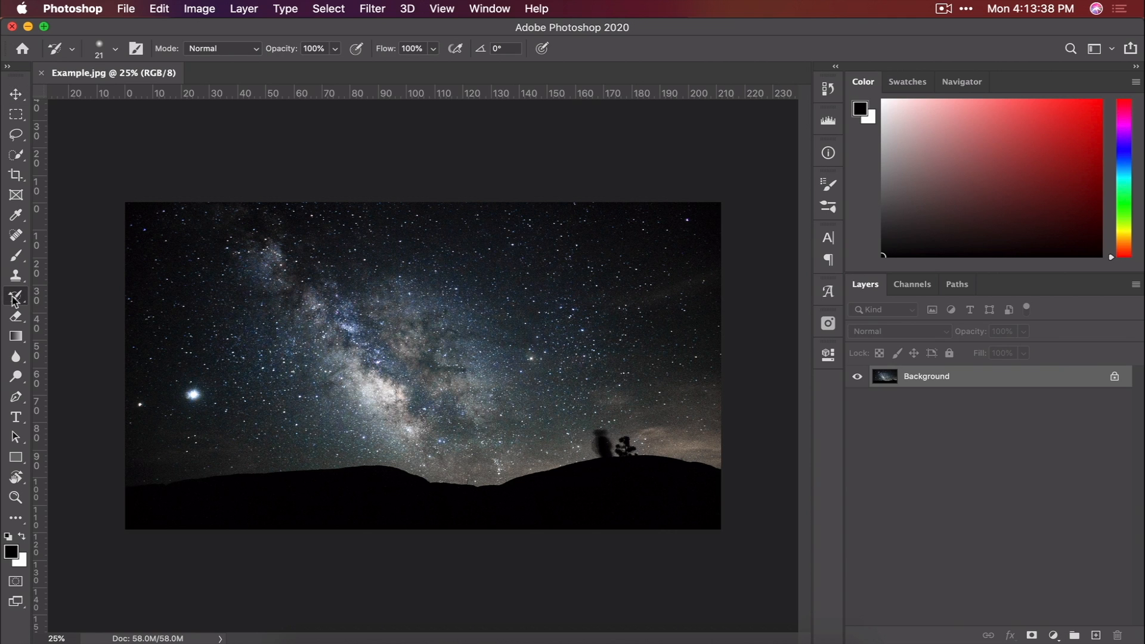
right_click(12, 298)
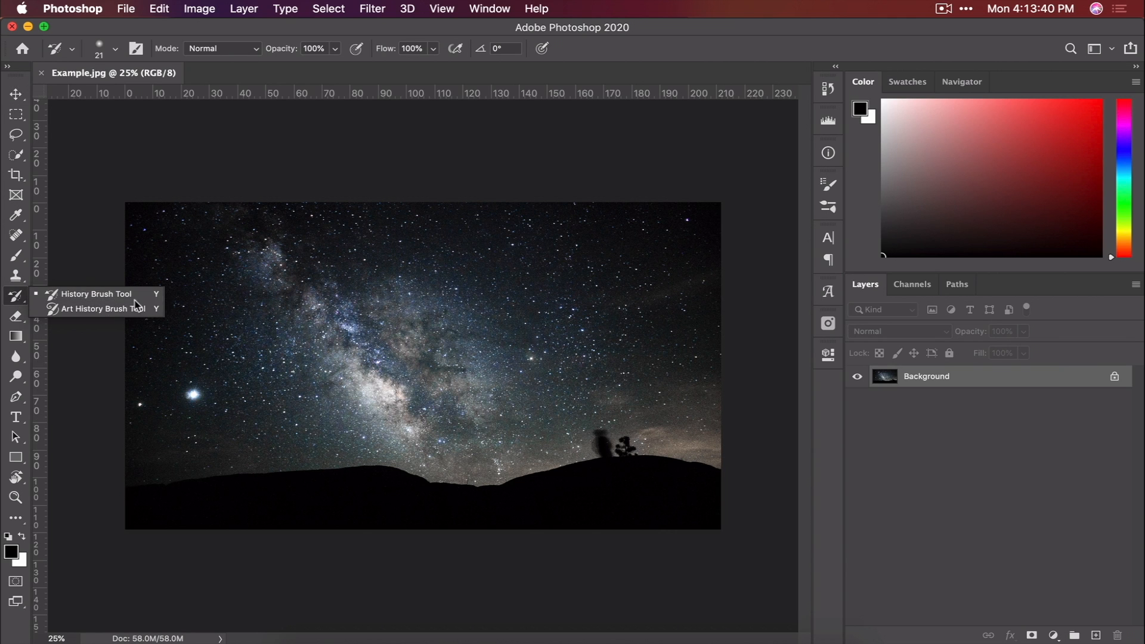
click(82, 364)
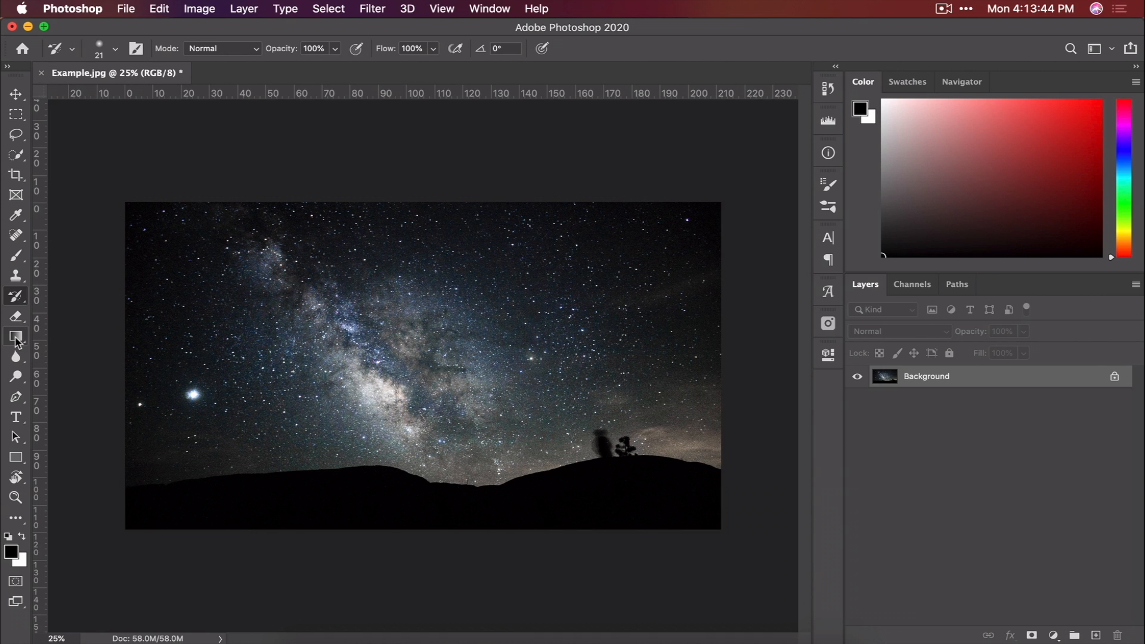
right_click(16, 435)
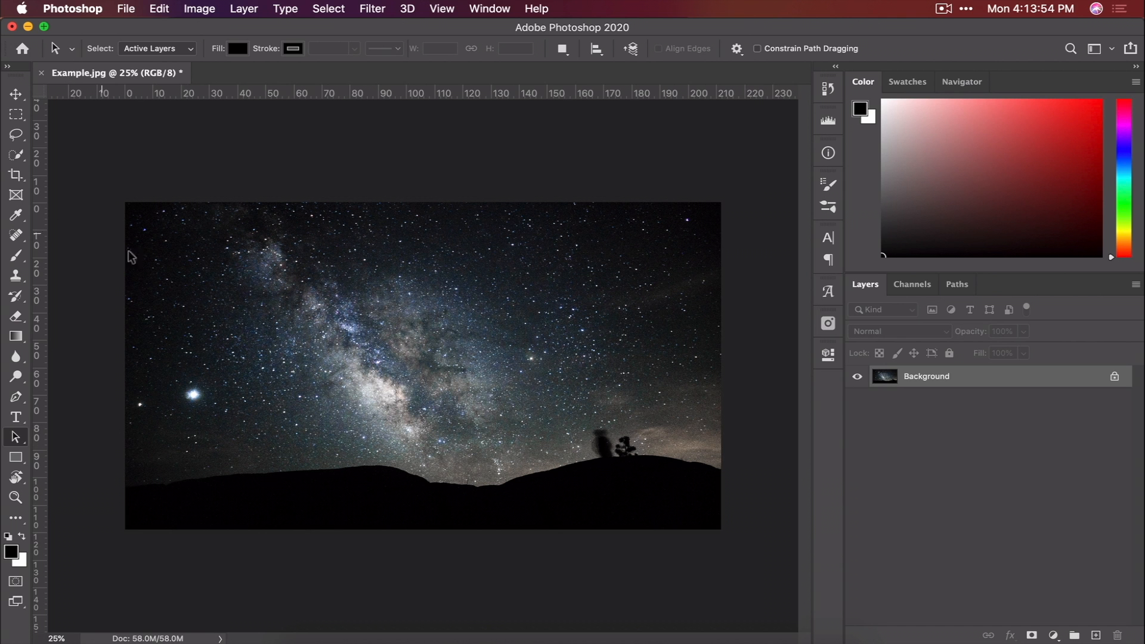
click(16, 94)
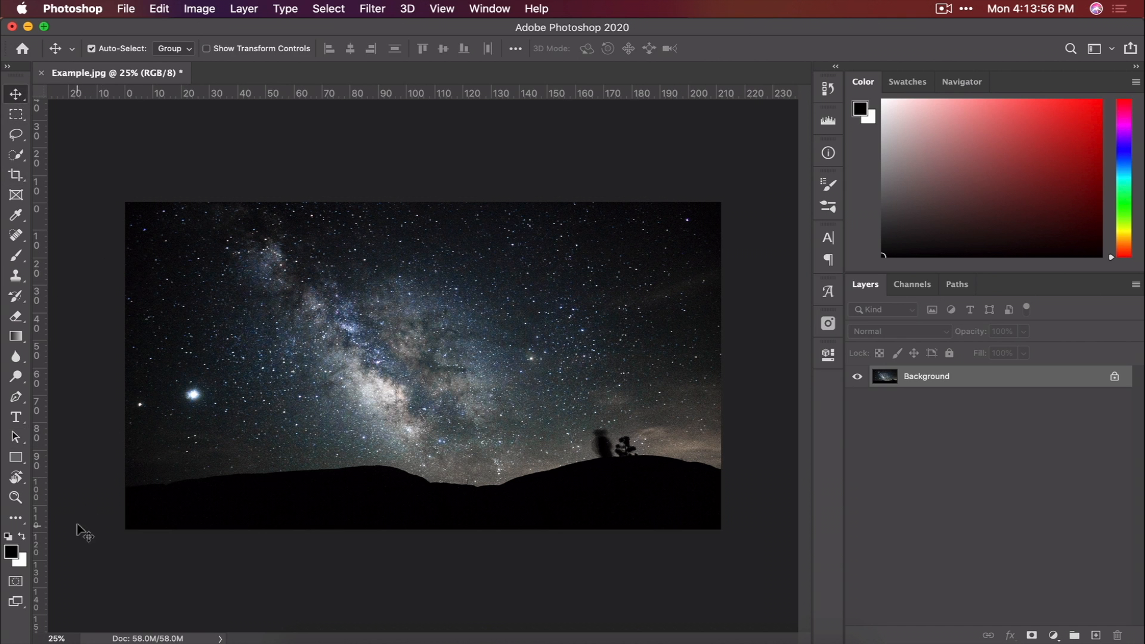
Open the toolbar customization settings and look over the list of tool groups.
click(18, 519)
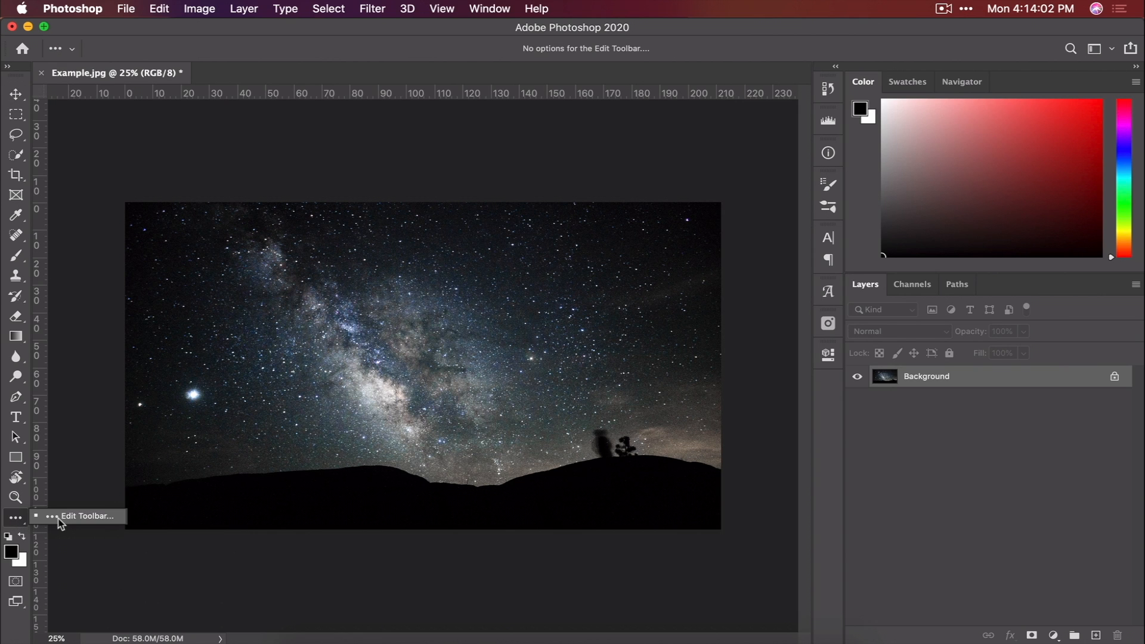
click(84, 516)
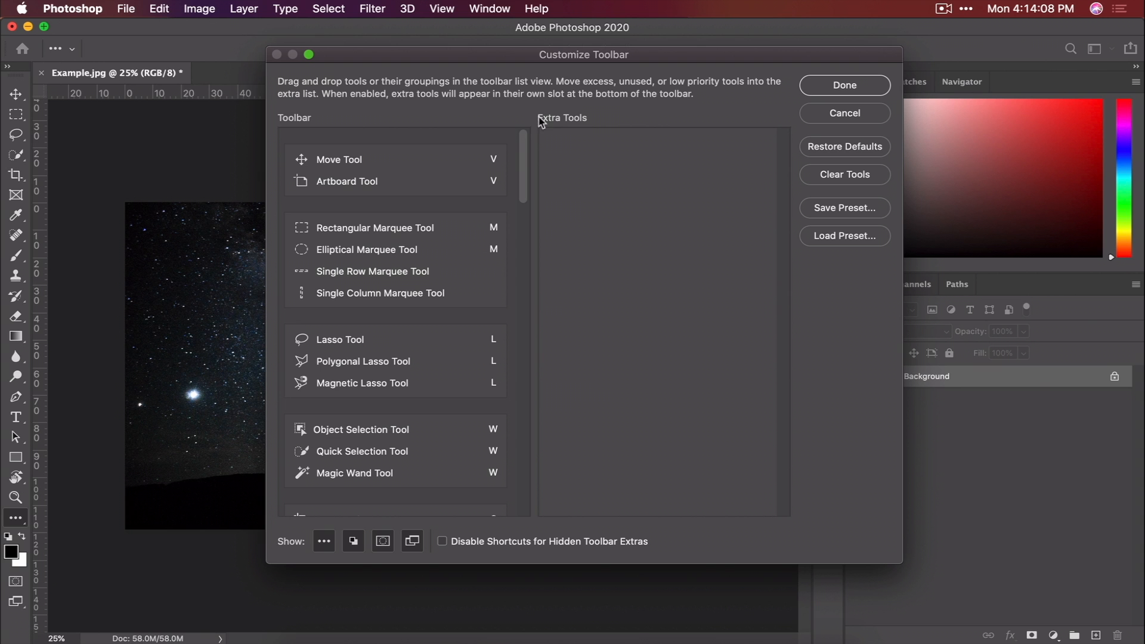
click(456, 220)
scroll(456, 221, down, 1)
scroll(456, 220, up, 1)
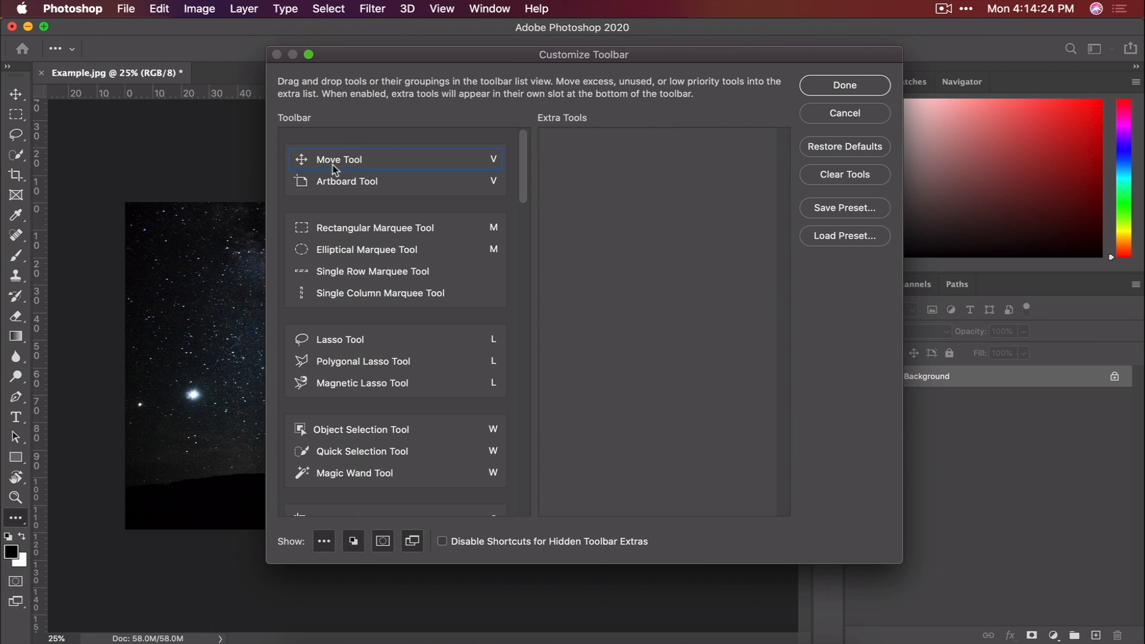
Move the Artboard, Single Row Marquee, Single Column Marquee, Magnetic Lasso and Object Selection tools to Extra Tools.
drag(332, 185, 610, 164)
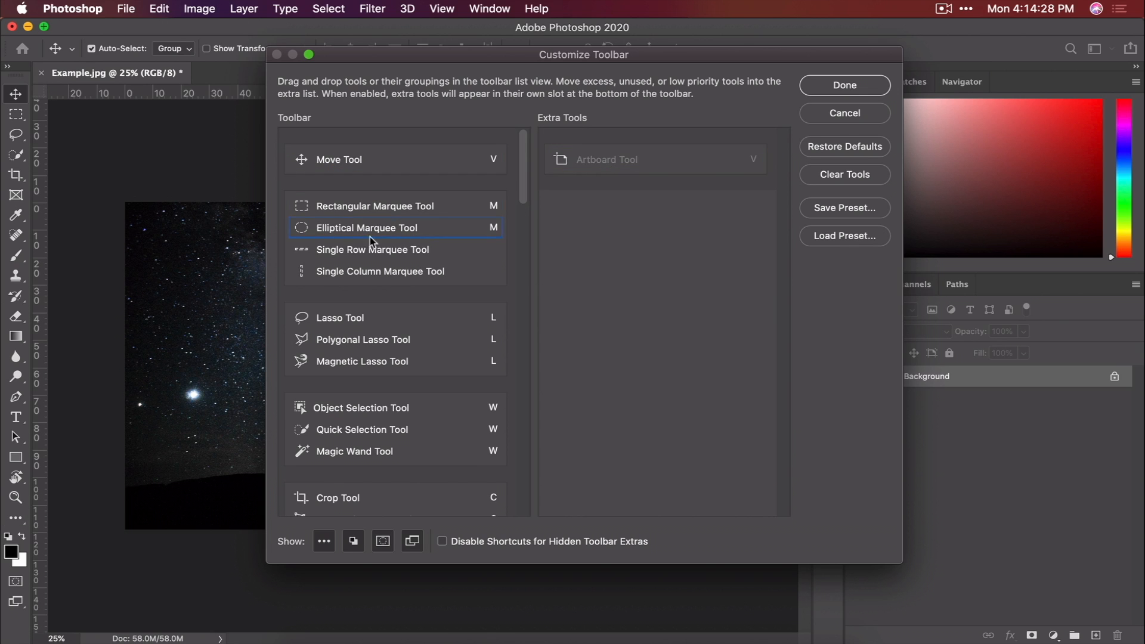
drag(367, 252, 627, 238)
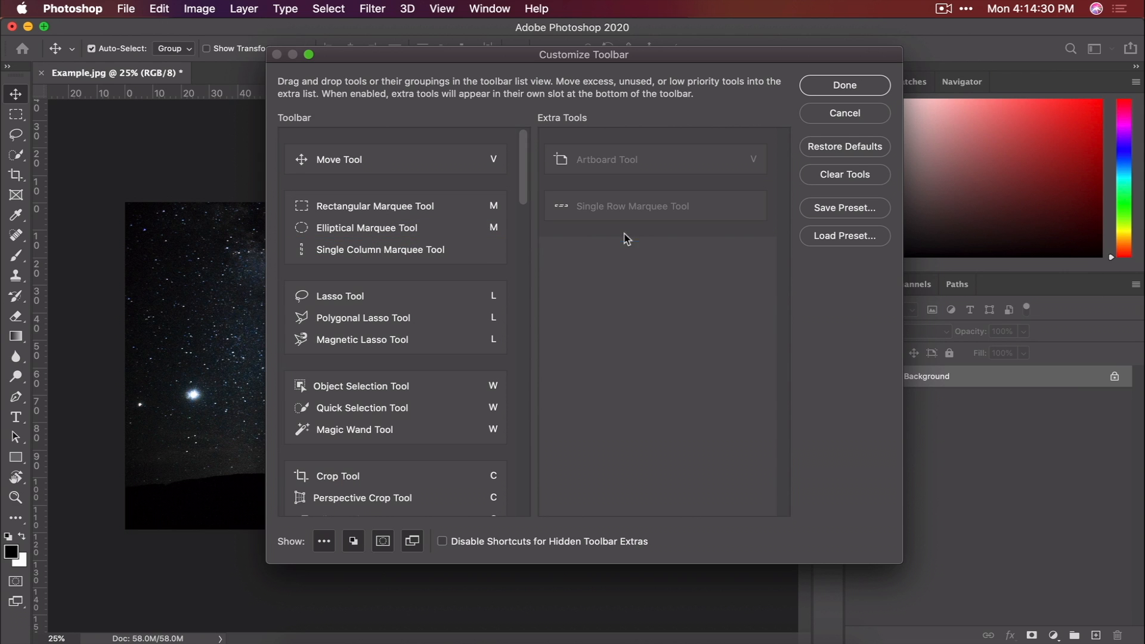
drag(399, 255, 641, 266)
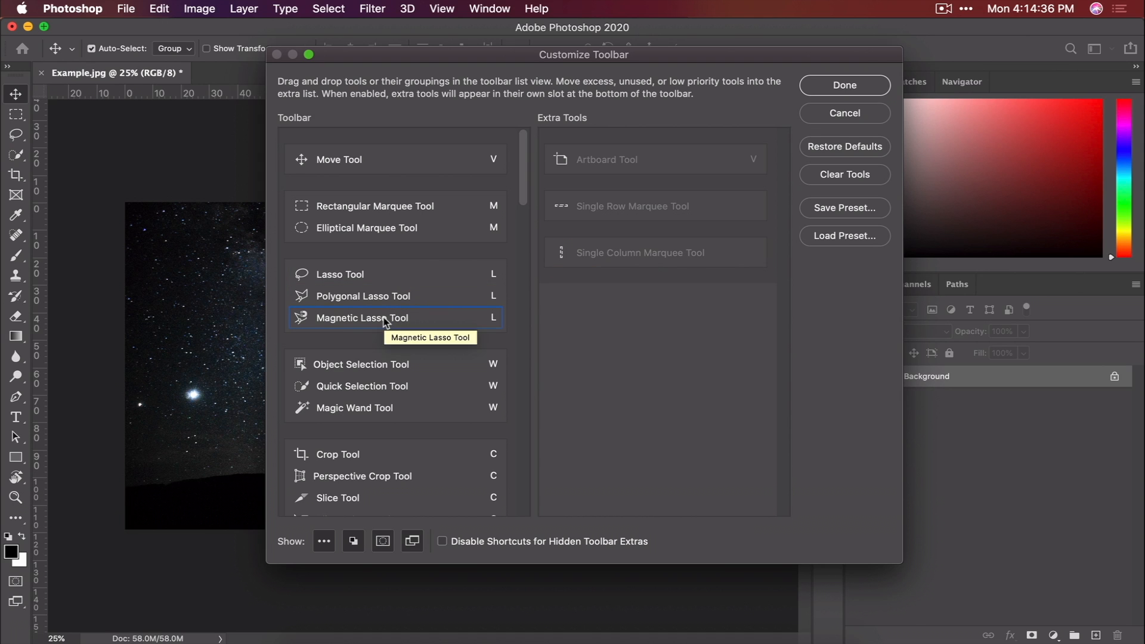
mouse_move(384, 317)
mouse_down()
mouse_move(582, 296)
mouse_move(608, 308)
mouse_up()
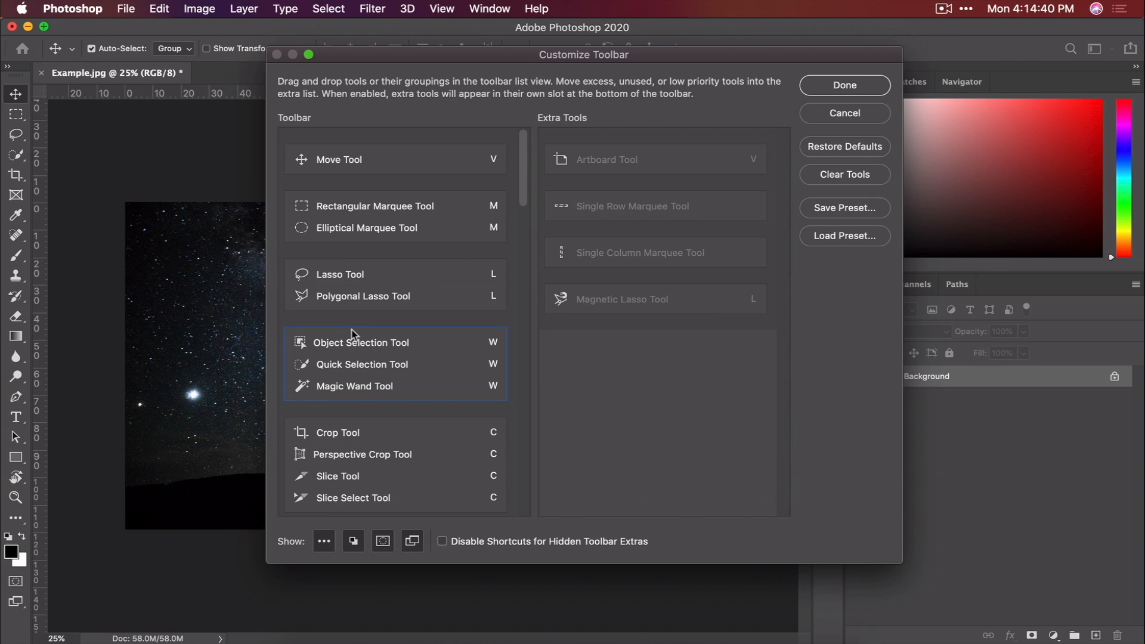
scroll(351, 338, down, 2)
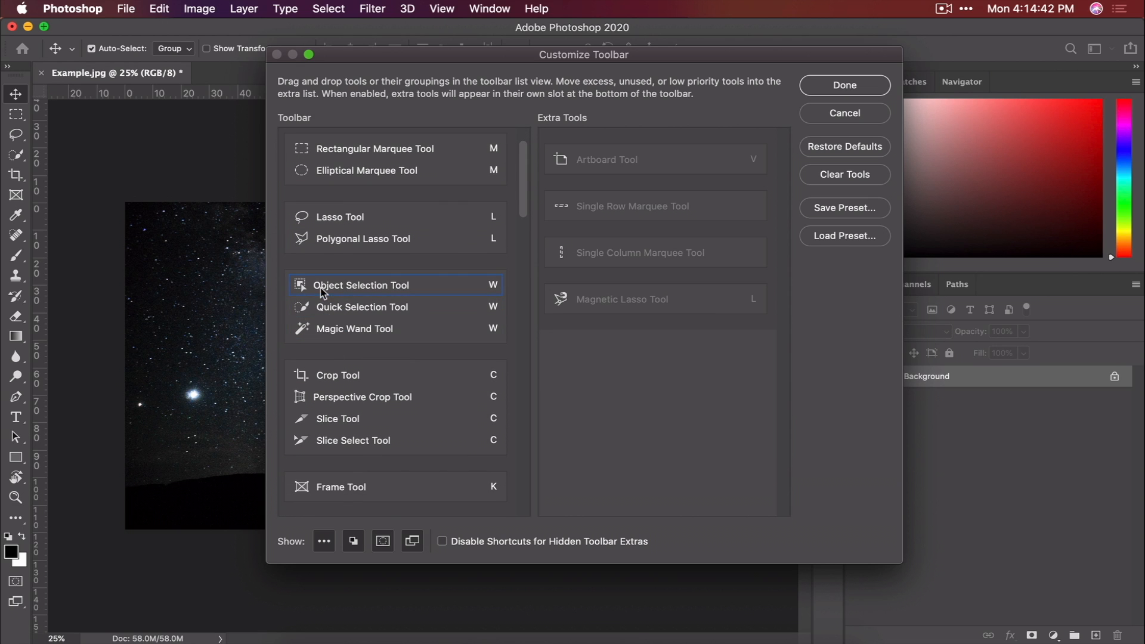
mouse_move(322, 289)
mouse_down()
mouse_move(571, 312)
mouse_move(582, 353)
mouse_up()
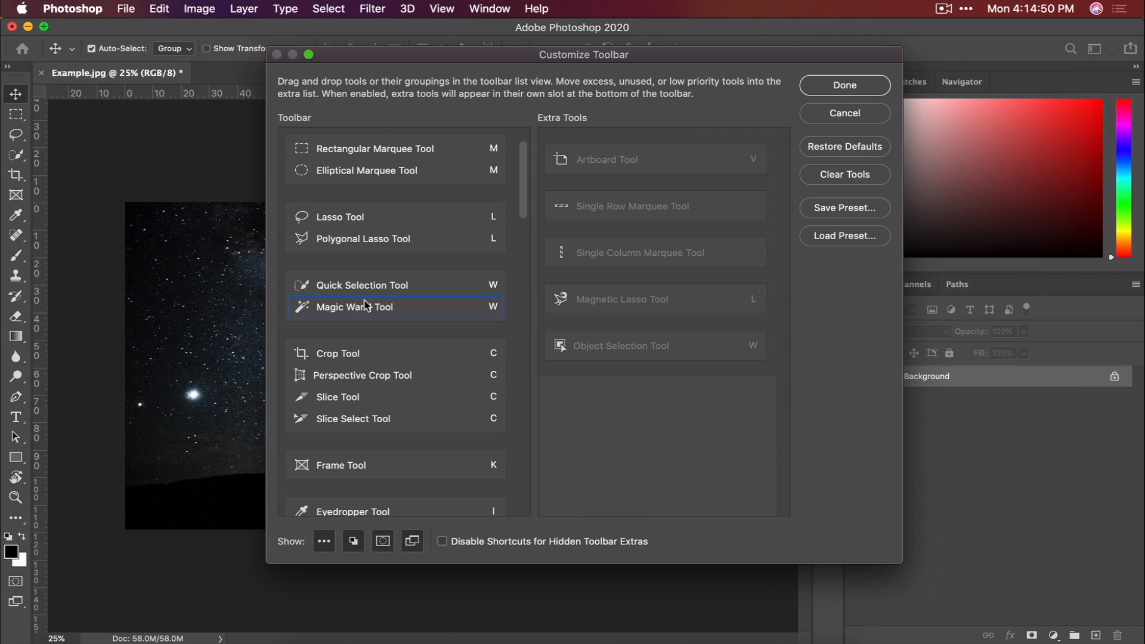
Move the Crop, Perspective Crop, Slice, Slice Select and Frame tools to Extra Tools, combining the crop and slice tools in one group.
scroll(360, 294, down, 5)
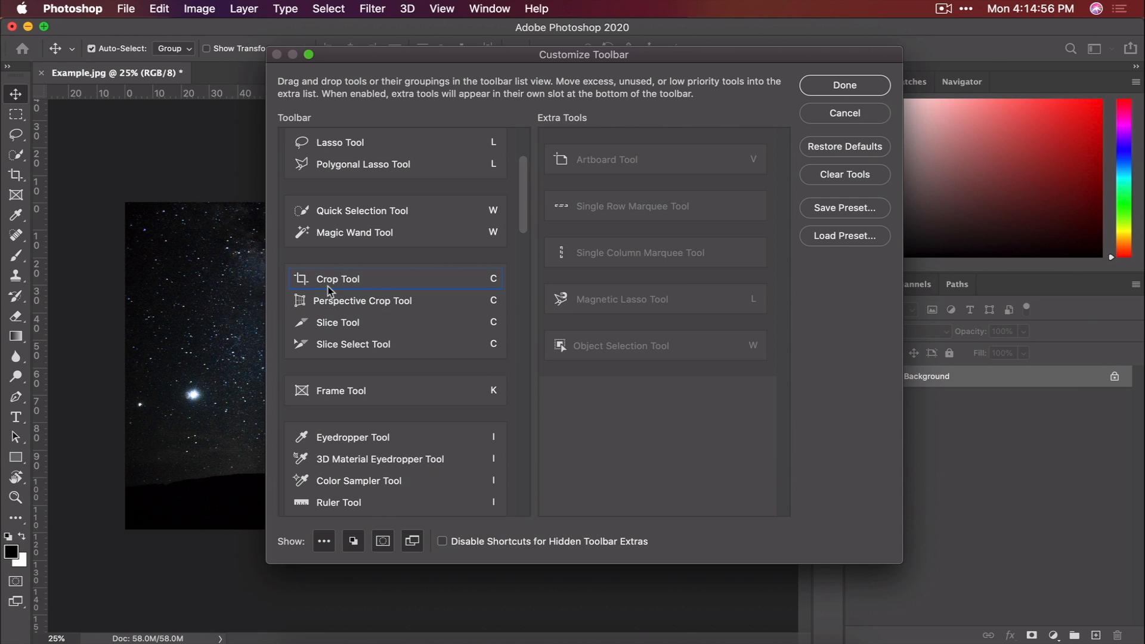
drag(333, 288, 622, 421)
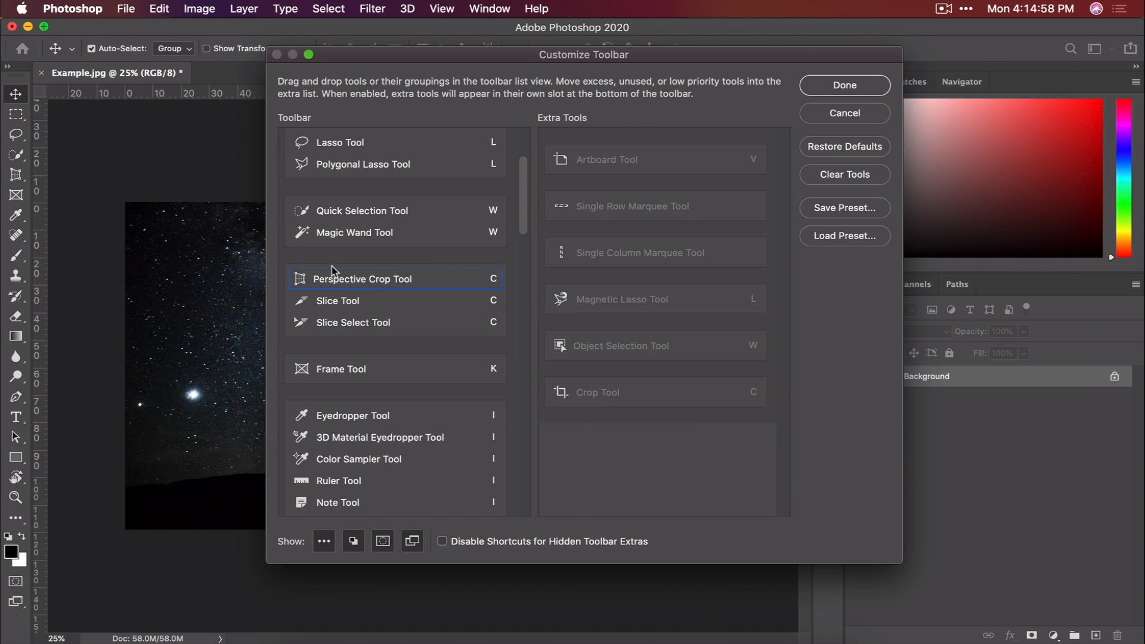
drag(337, 281, 590, 454)
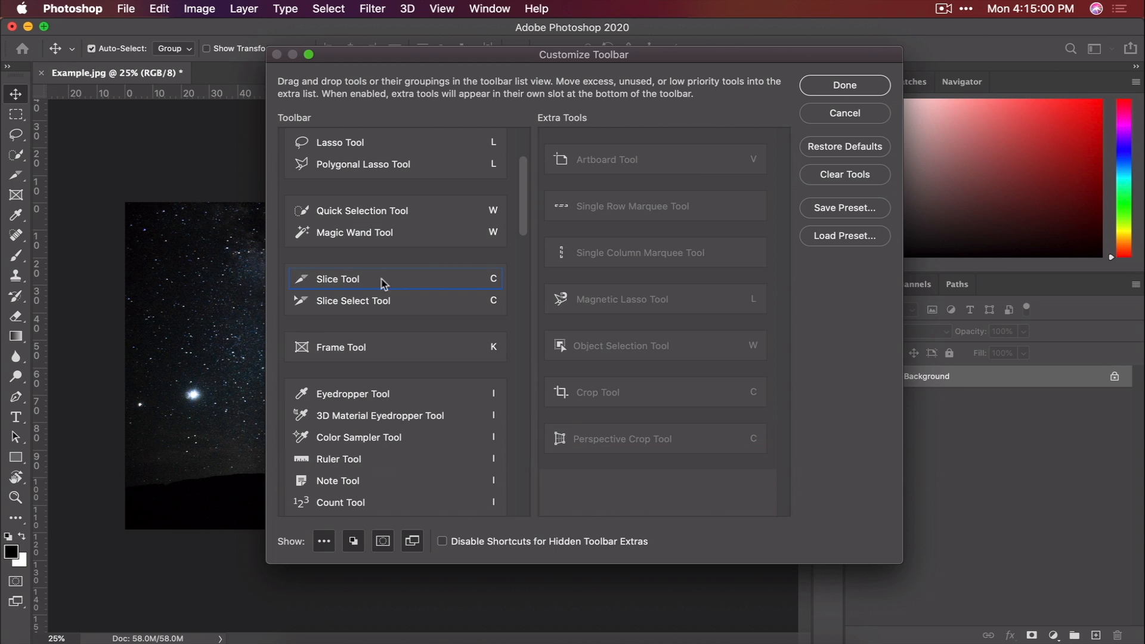
drag(367, 280, 575, 498)
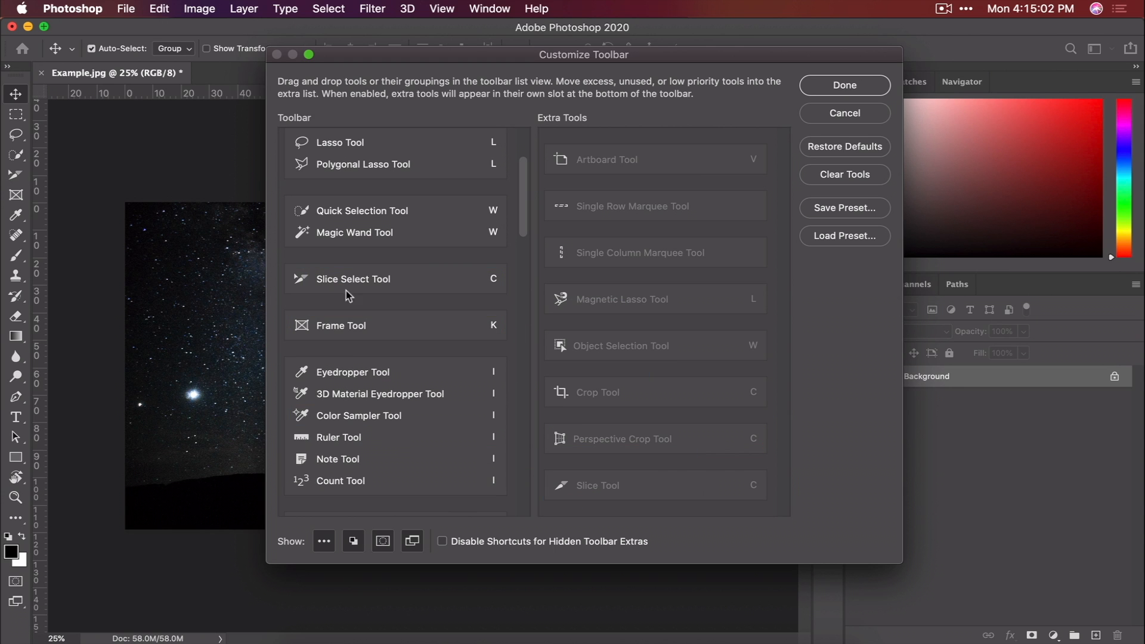
drag(349, 281, 625, 389)
drag(614, 459, 614, 407)
drag(602, 480, 601, 424)
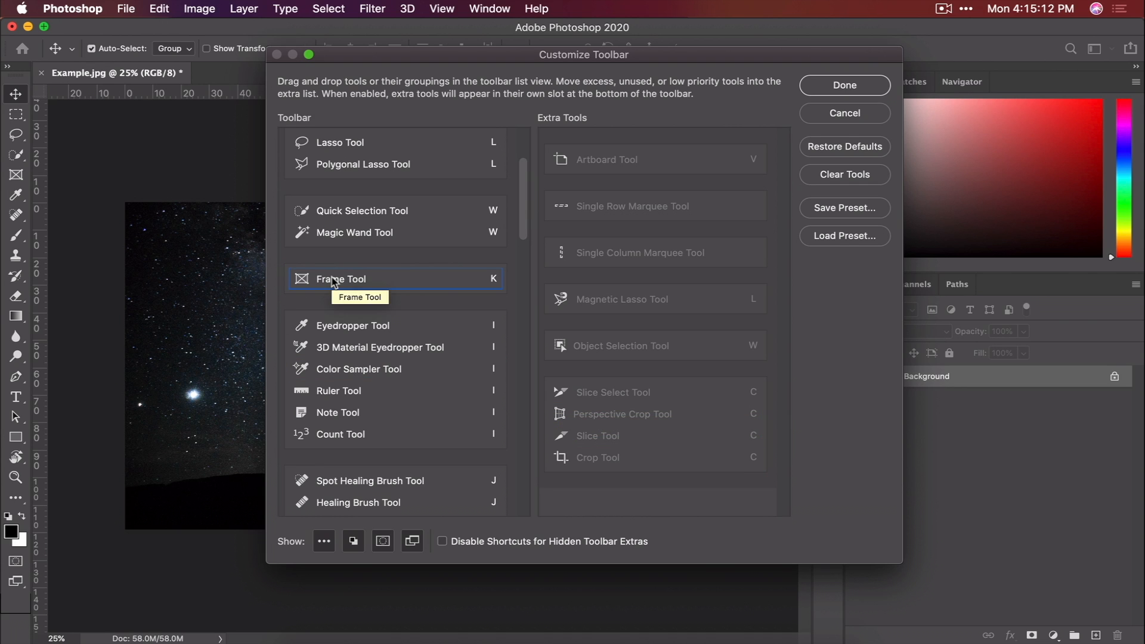
drag(334, 281, 582, 479)
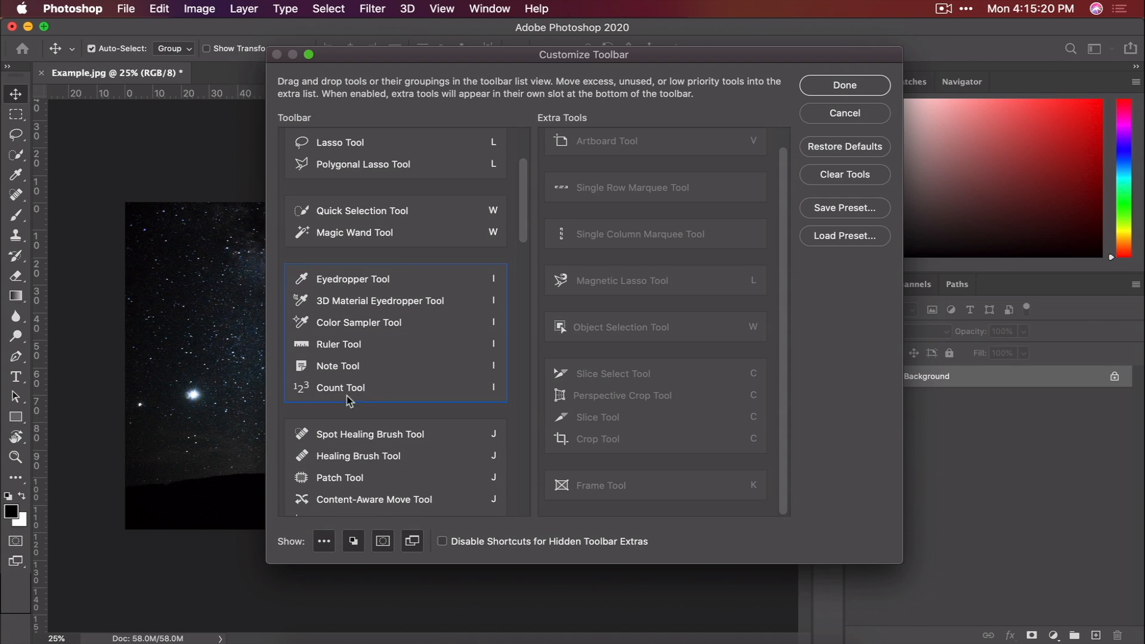
Move the 3D Material Eyedropper, Color Sampler, Ruler, Note, Count and Eyedropper tools to Extra Tools.
drag(343, 301, 626, 353)
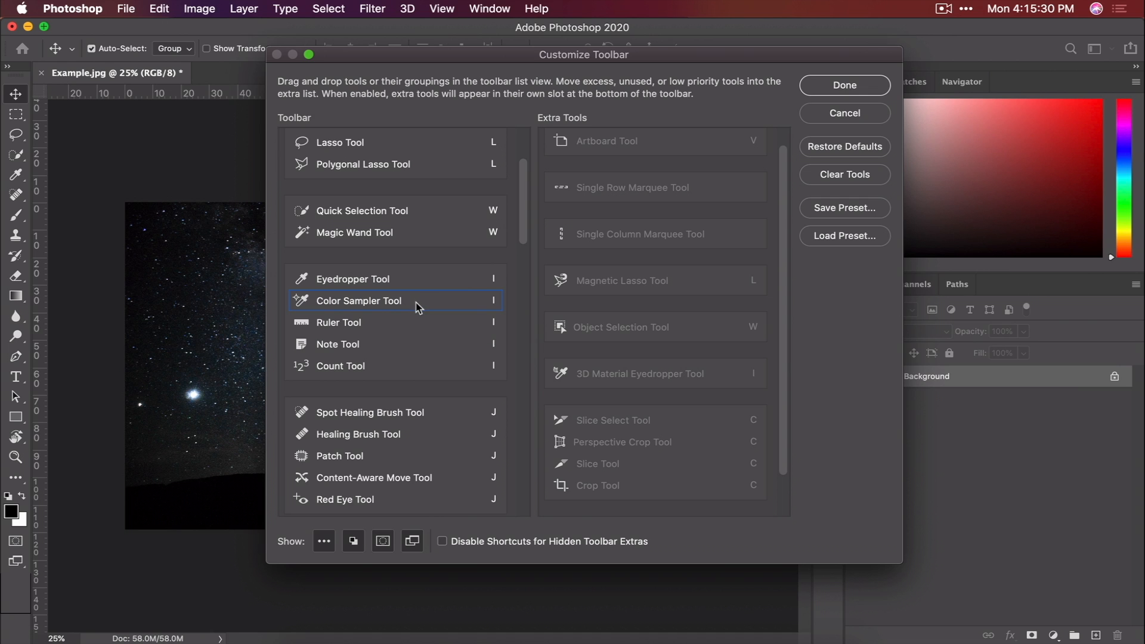
drag(416, 306, 585, 361)
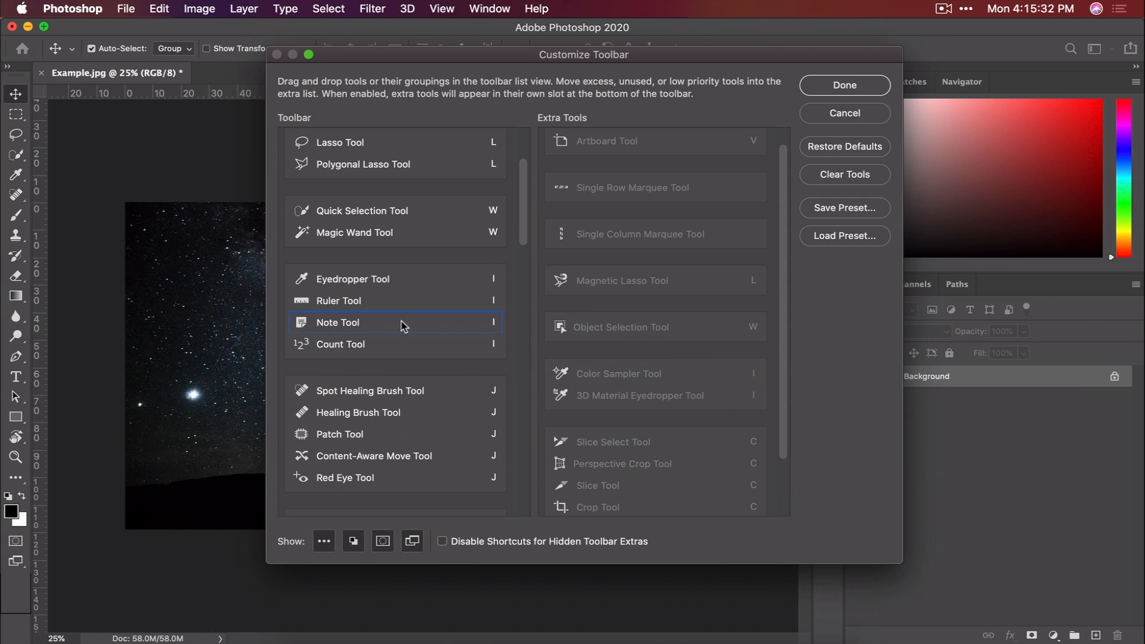
drag(384, 308, 658, 355)
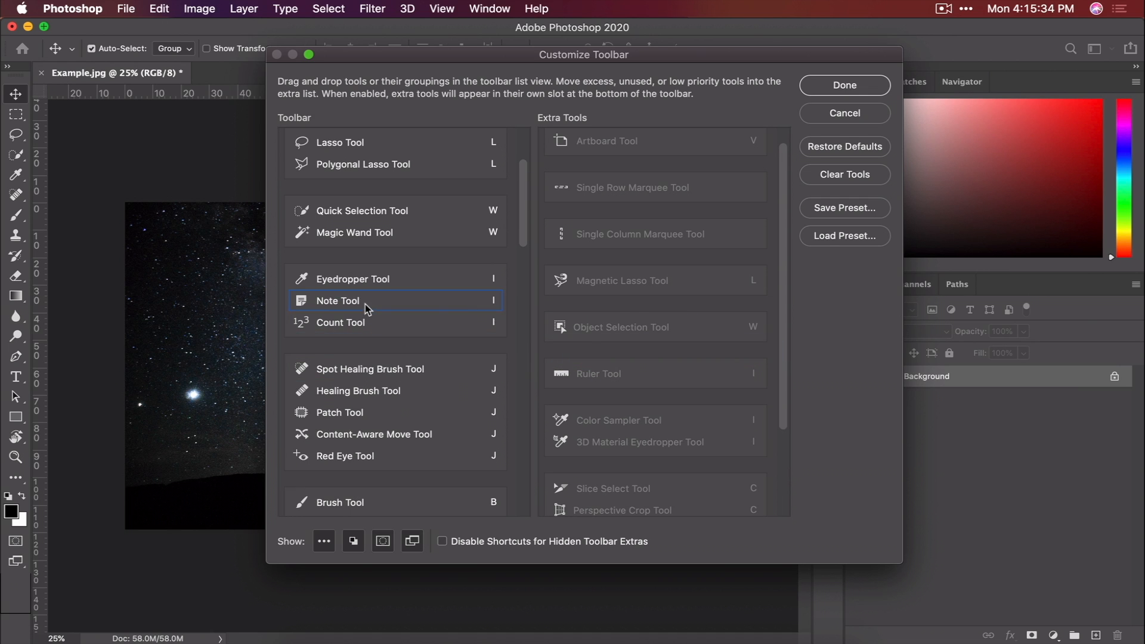
drag(365, 307, 647, 356)
drag(340, 322, 621, 358)
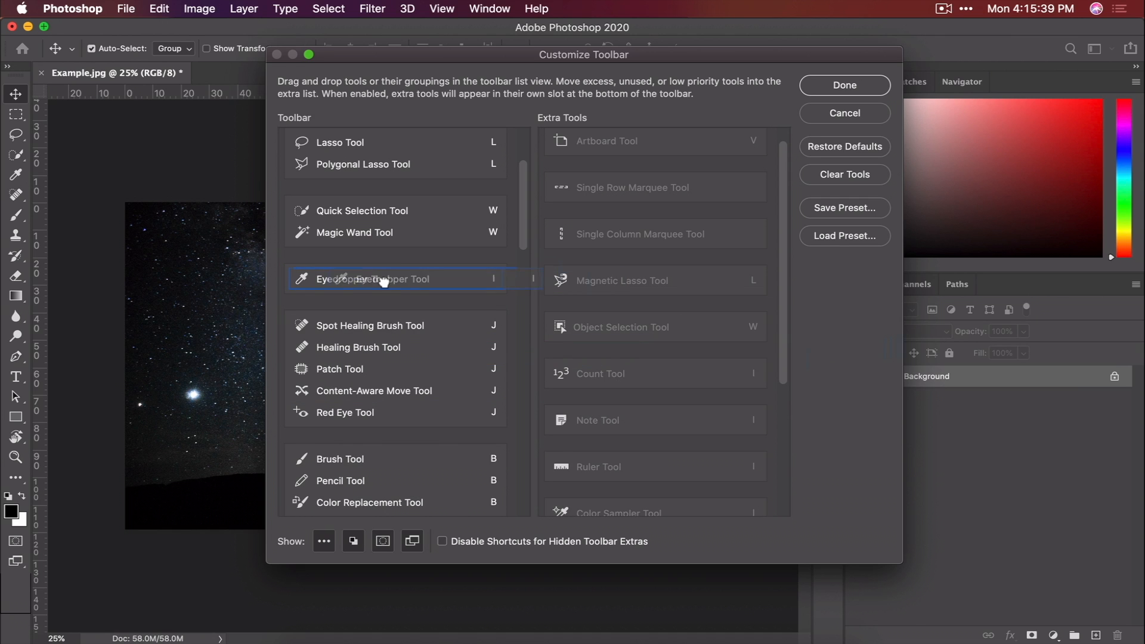
drag(370, 286, 587, 355)
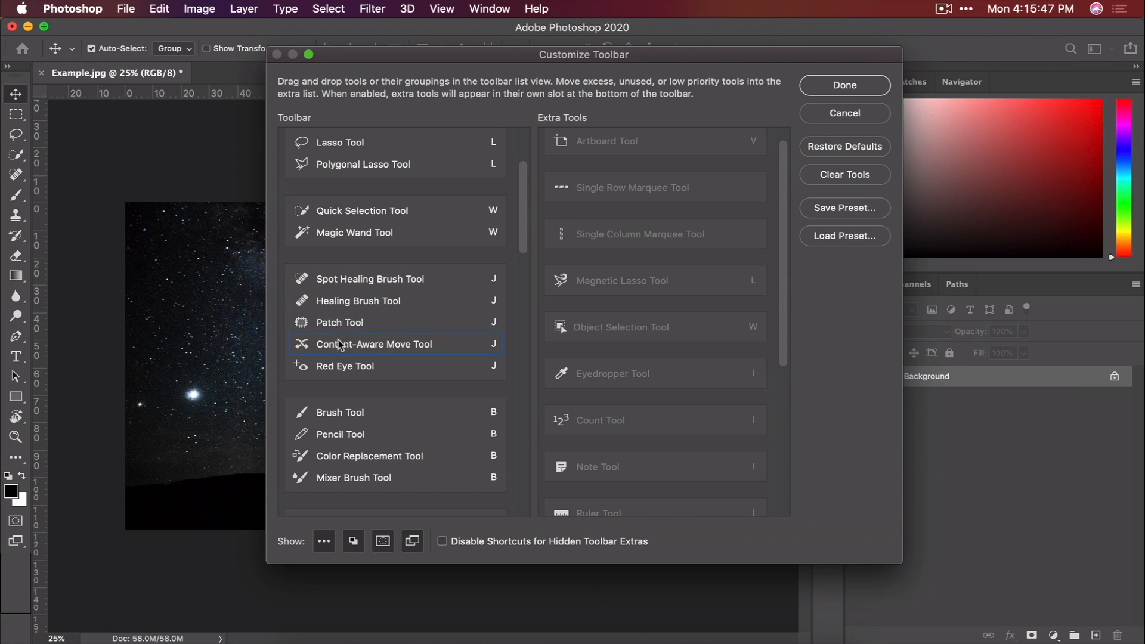
Move the Content-Aware Move, Red Eye, Color Replacement, Mixer Brush, Pencil and Pattern Stamp tools to Extra Tools.
drag(338, 344, 656, 348)
drag(337, 346, 563, 347)
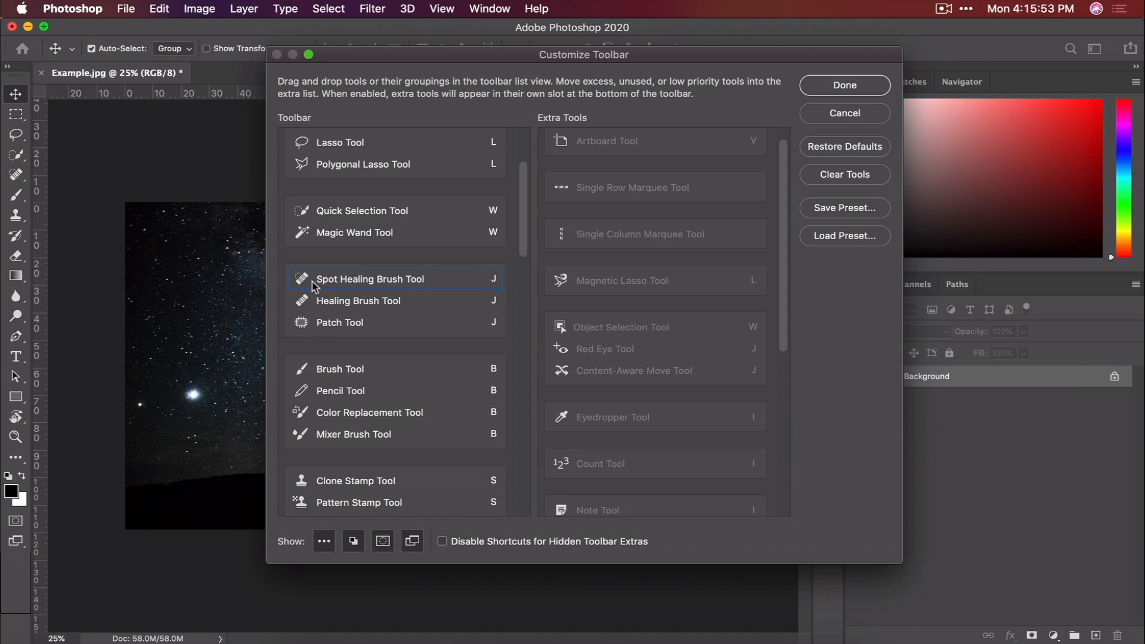
scroll(332, 324, down, 3)
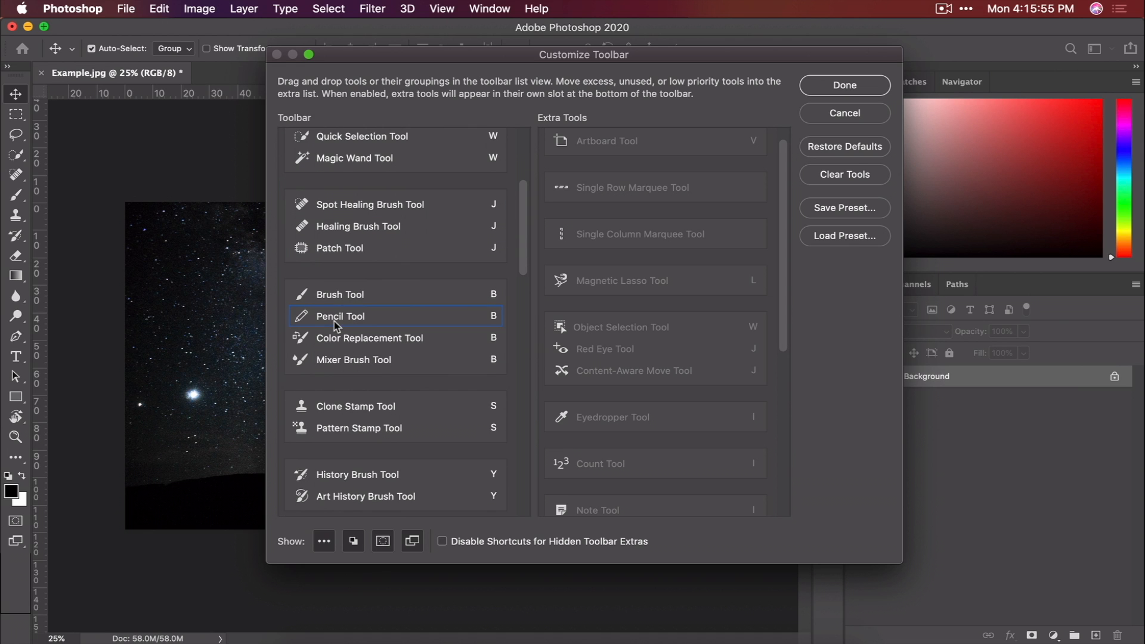
drag(316, 343, 578, 325)
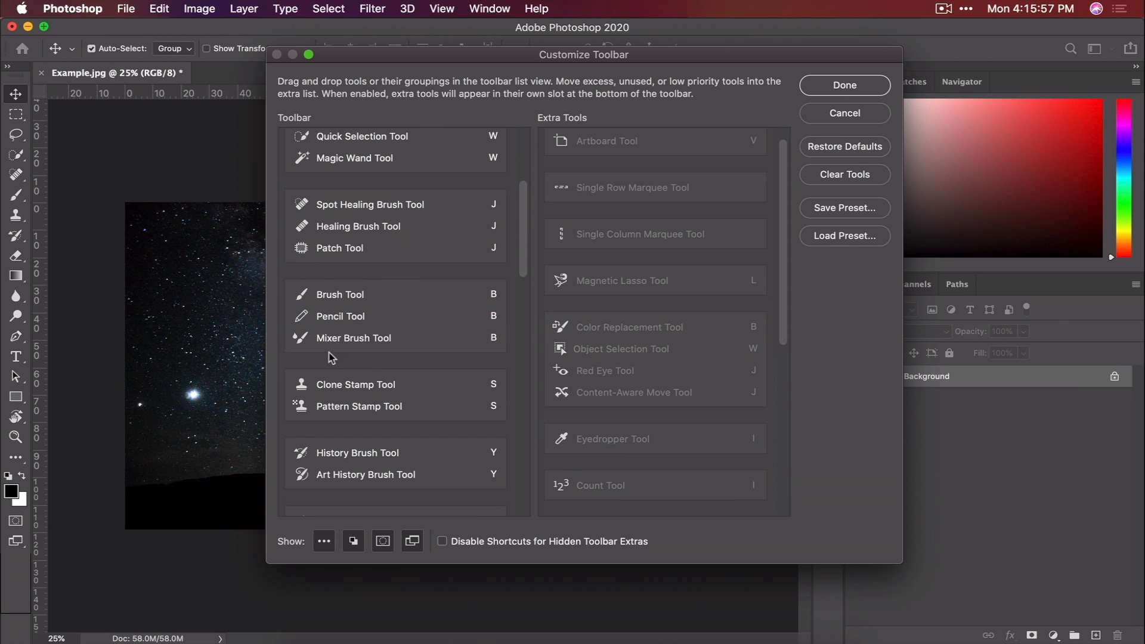
drag(326, 344, 602, 324)
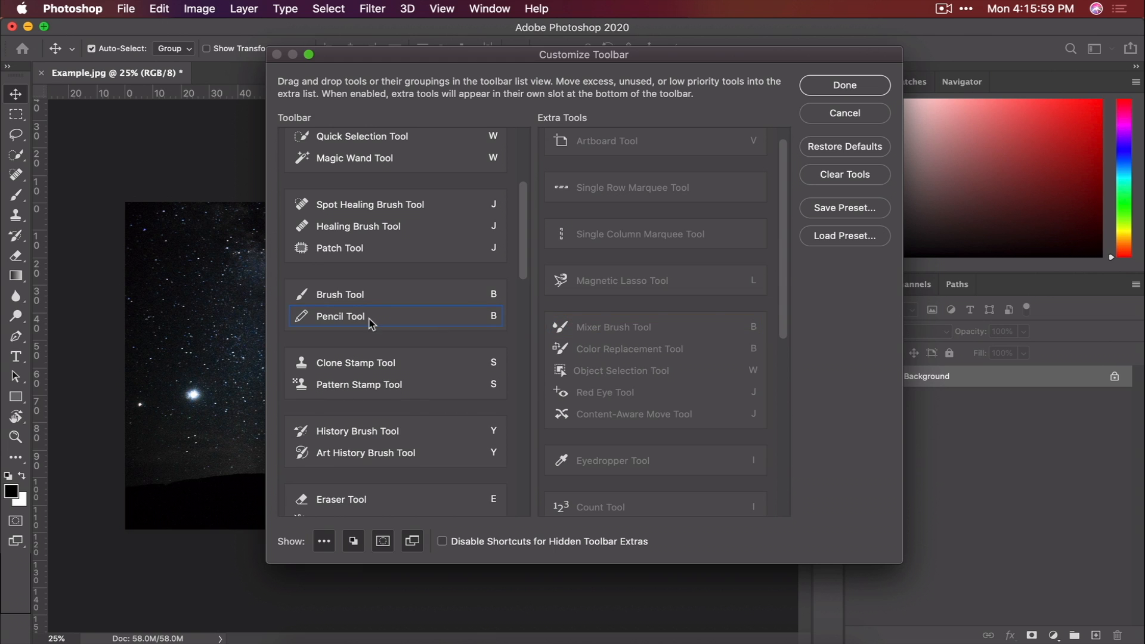
drag(372, 319, 627, 312)
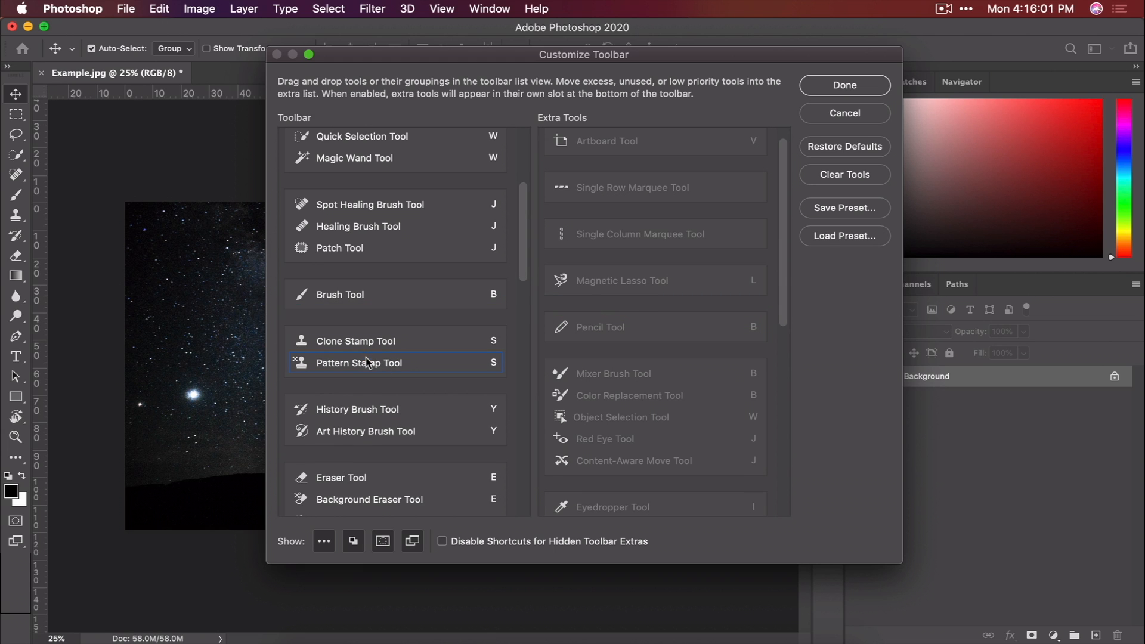
drag(369, 362, 588, 311)
scroll(459, 357, down, 5)
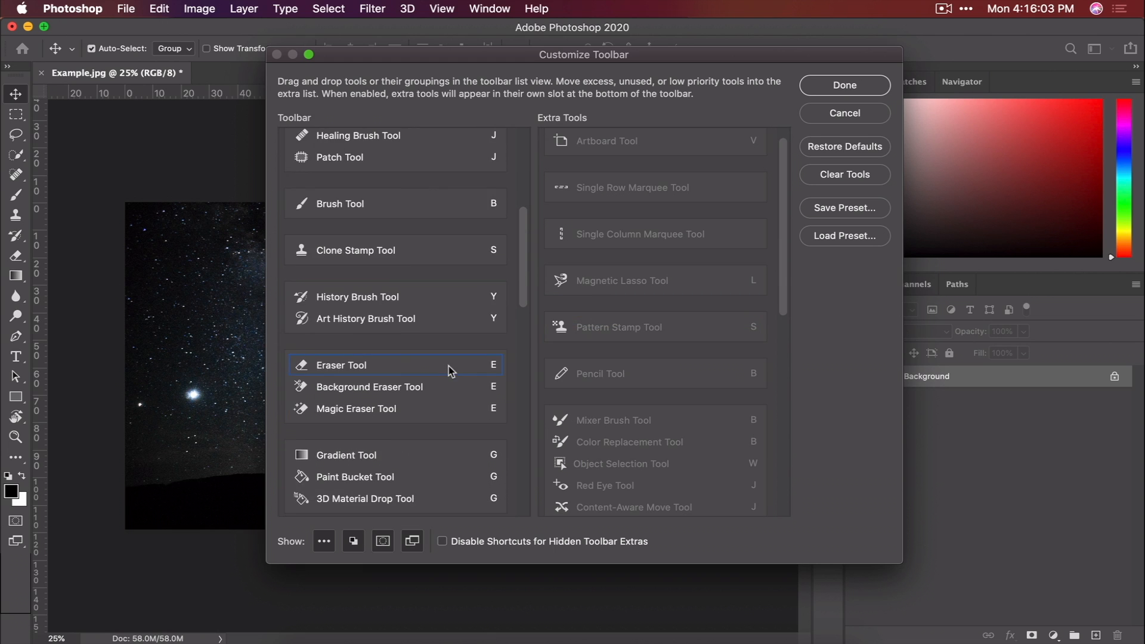
Move the History Brush, Art History Brush, Magic Eraser, Background Eraser, Paint Bucket and 3D Material Drop tools to Extra Tools.
mouse_move(407, 291)
mouse_down()
mouse_move(708, 291)
mouse_move(685, 295)
mouse_up()
drag(349, 341, 635, 325)
mouse_move(421, 319)
mouse_down()
mouse_move(760, 315)
mouse_move(756, 328)
mouse_up()
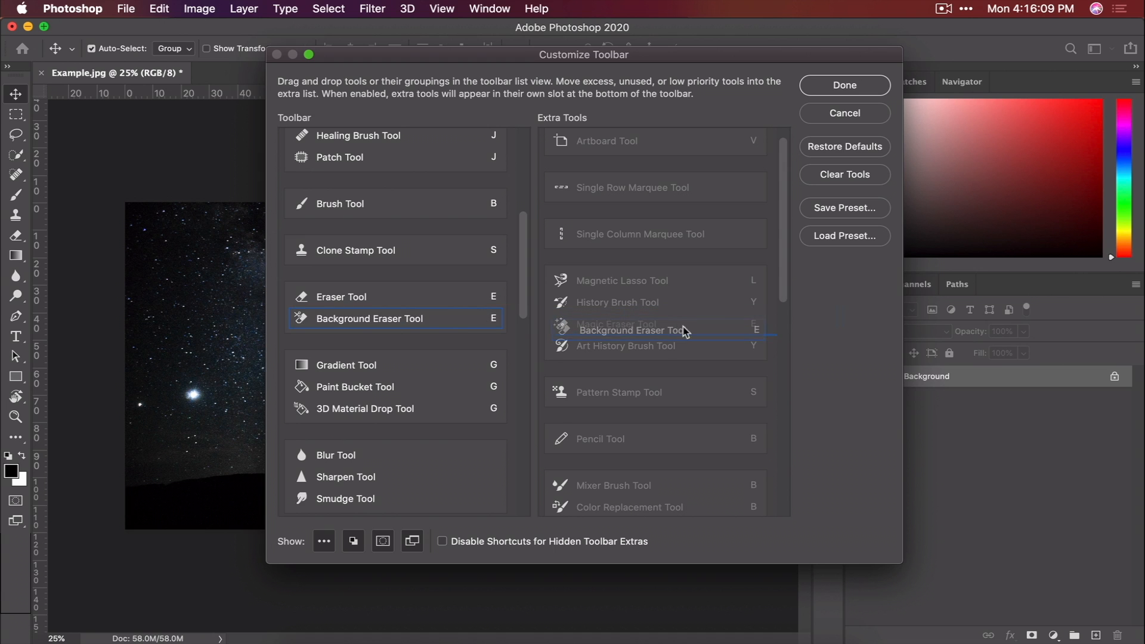
scroll(456, 385, down, 3)
drag(370, 291, 546, 295)
drag(330, 271, 610, 291)
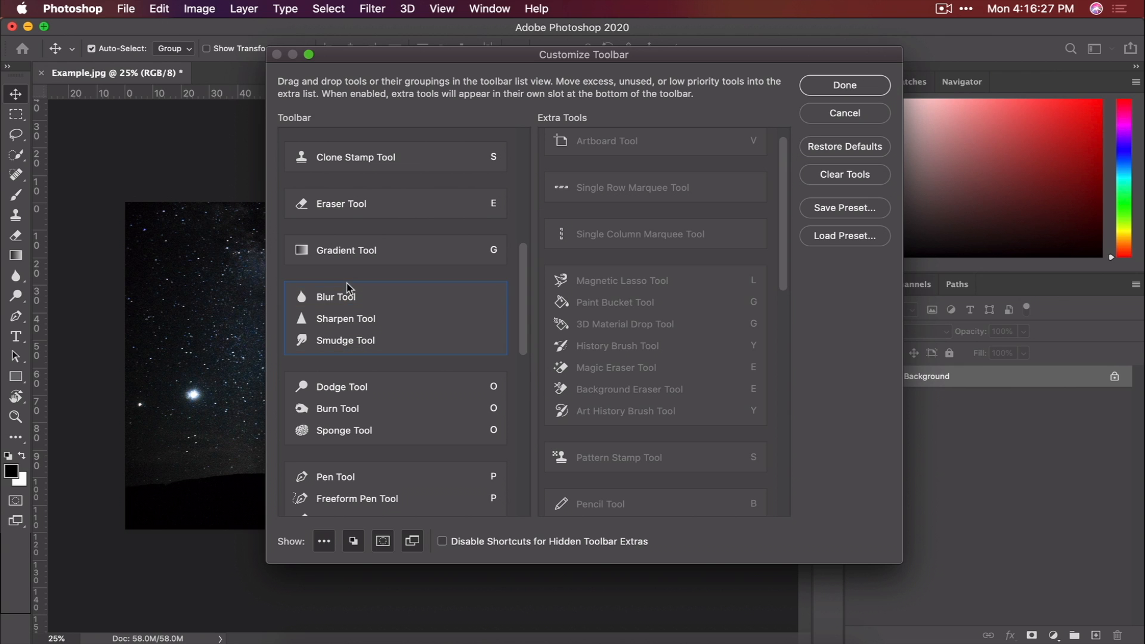
Move the Blur, Sharpen and Smudge group and the Dodge, Burn and Sponge group to Extra Tools.
drag(347, 287, 599, 284)
scroll(357, 361, down, 2)
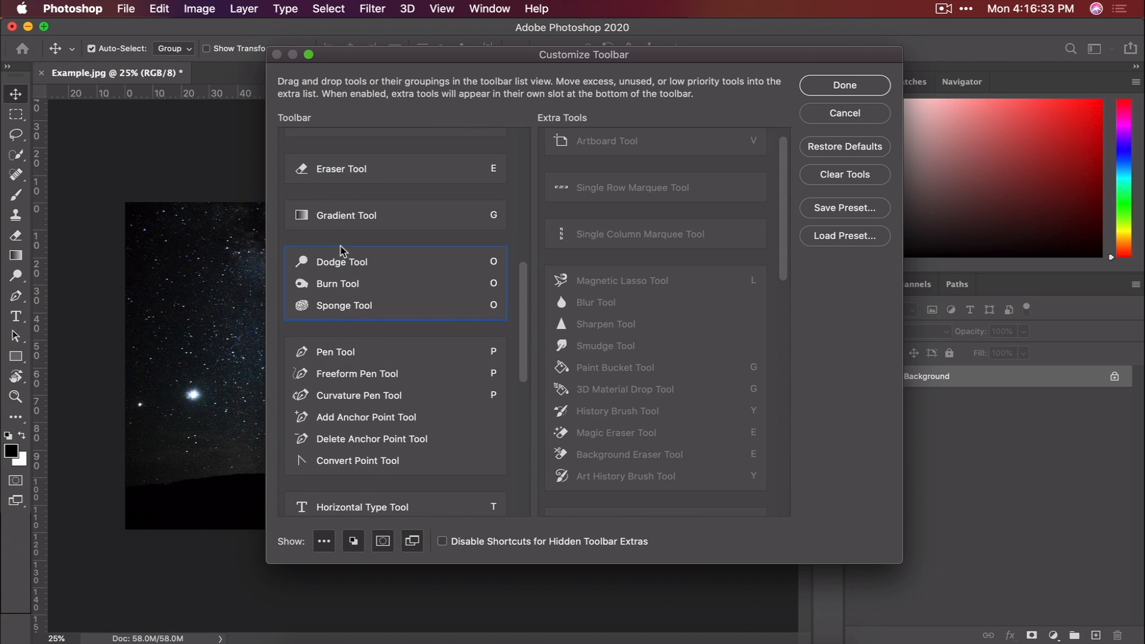
mouse_move(343, 251)
mouse_down()
mouse_move(594, 238)
mouse_move(596, 250)
mouse_up()
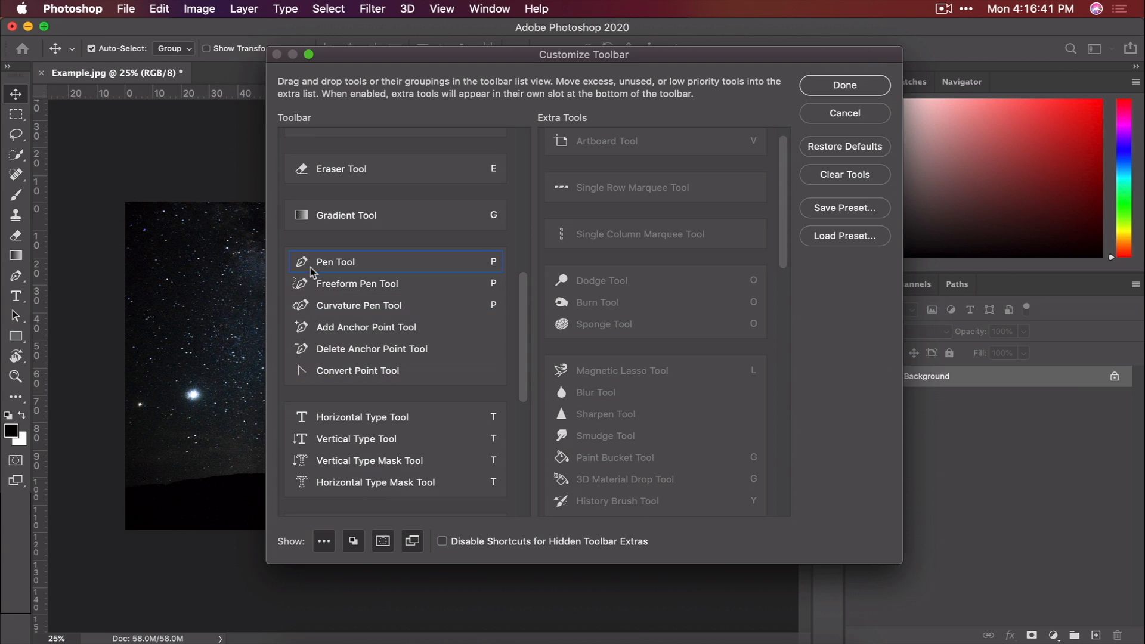
Move the Freeform Pen, Curvature Pen, Add Anchor Point, Delete Anchor Point and Convert Point tools to Extra Tools.
mouse_move(316, 291)
mouse_down()
mouse_move(528, 275)
mouse_move(596, 257)
mouse_move(597, 273)
mouse_up()
drag(435, 283, 674, 271)
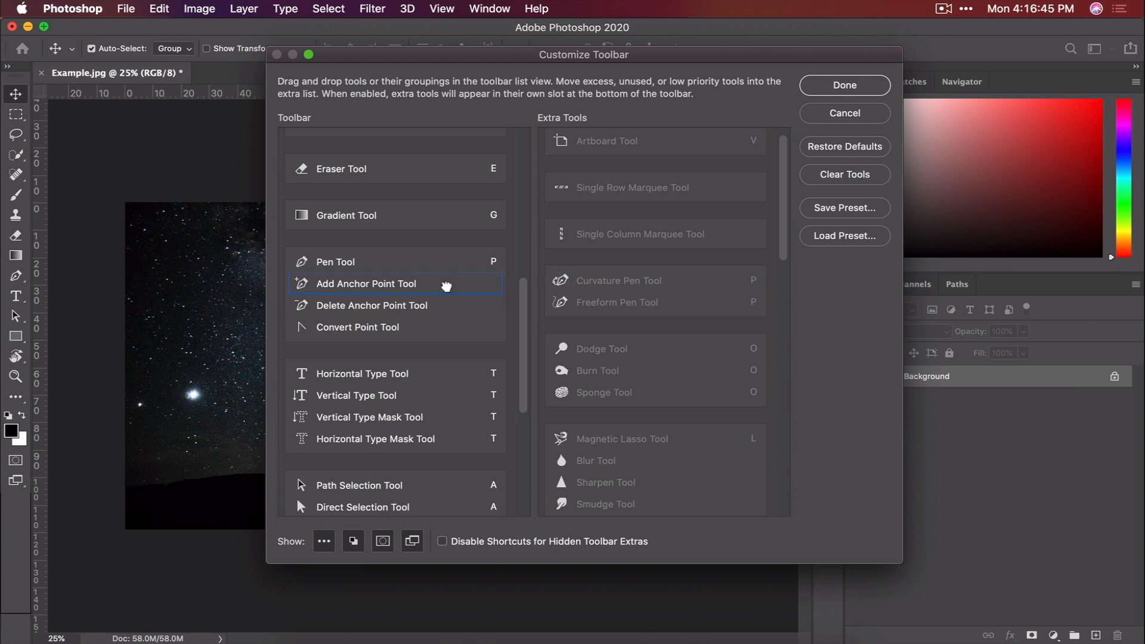
drag(446, 287, 682, 284)
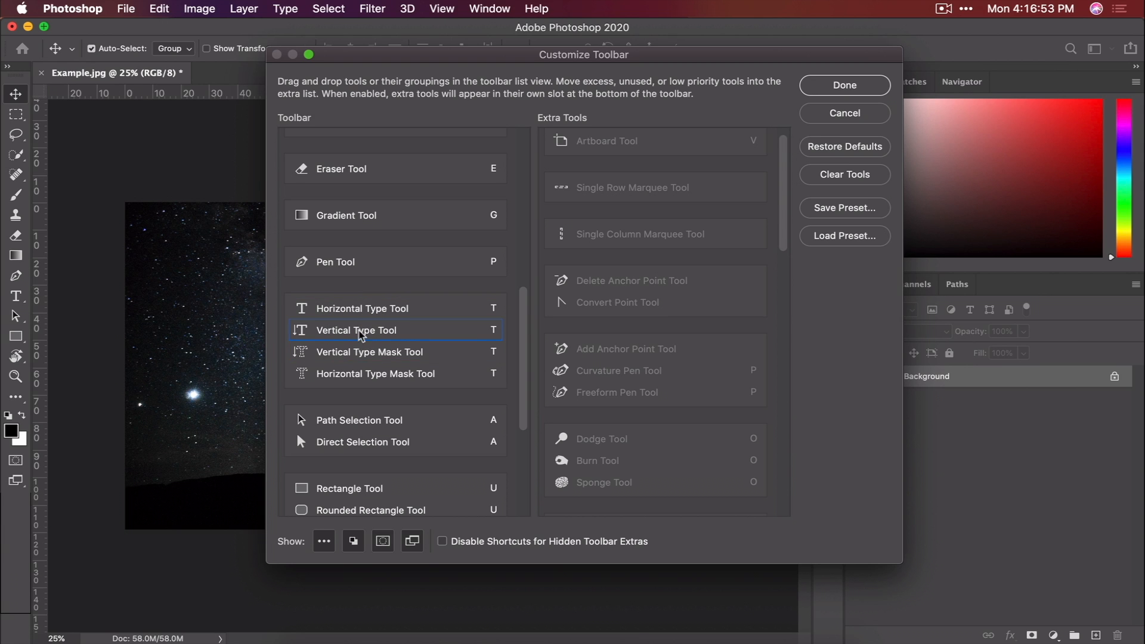
Move the Vertical Type, both Type Mask, Path Selection and Direct Selection tools to Extra Tools, keeping only Horizontal Type from the type group.
drag(361, 334, 628, 338)
drag(440, 326, 686, 343)
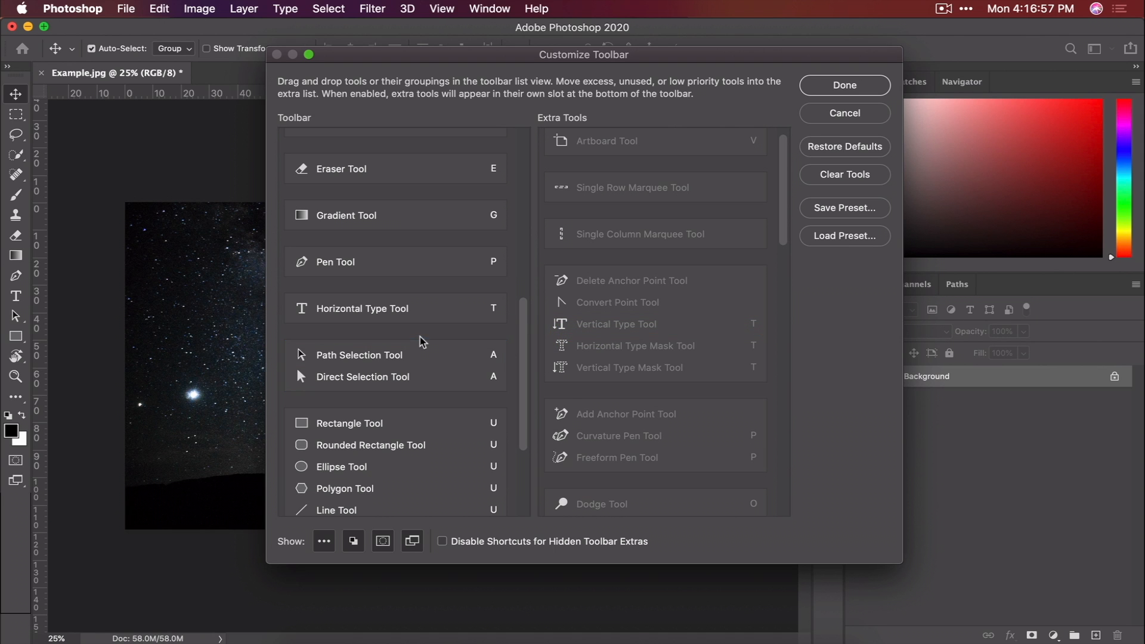
drag(417, 346, 641, 262)
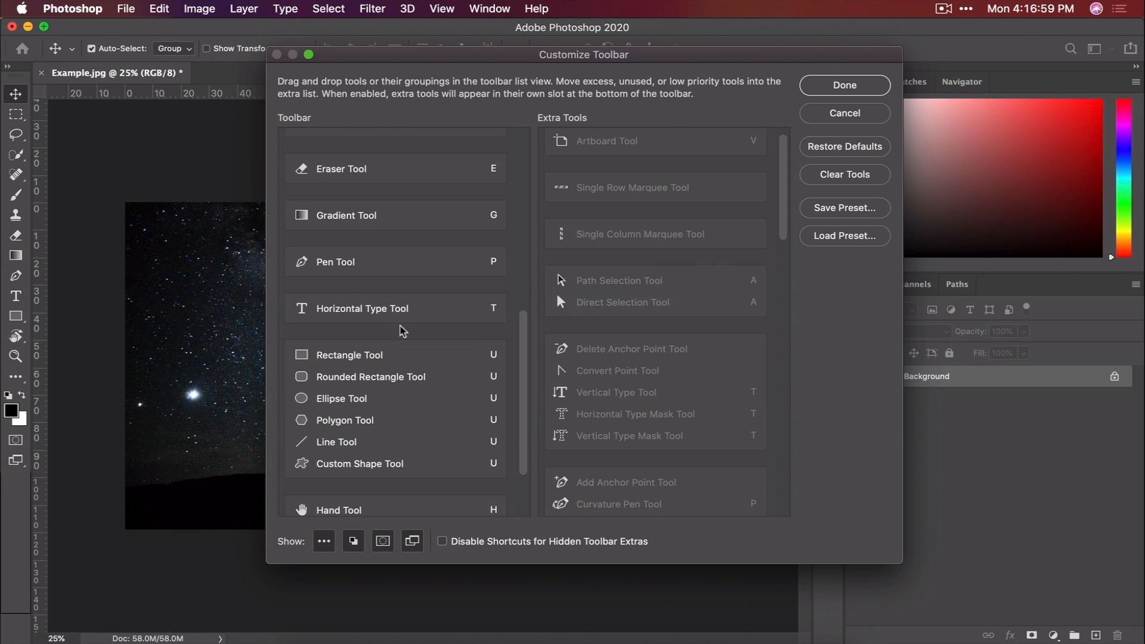
Move the Hand and Rotate View group to Extra Tools, and move the Zoom tool there and back to the end of the toolbar list.
scroll(403, 331, down, 3)
click(351, 360)
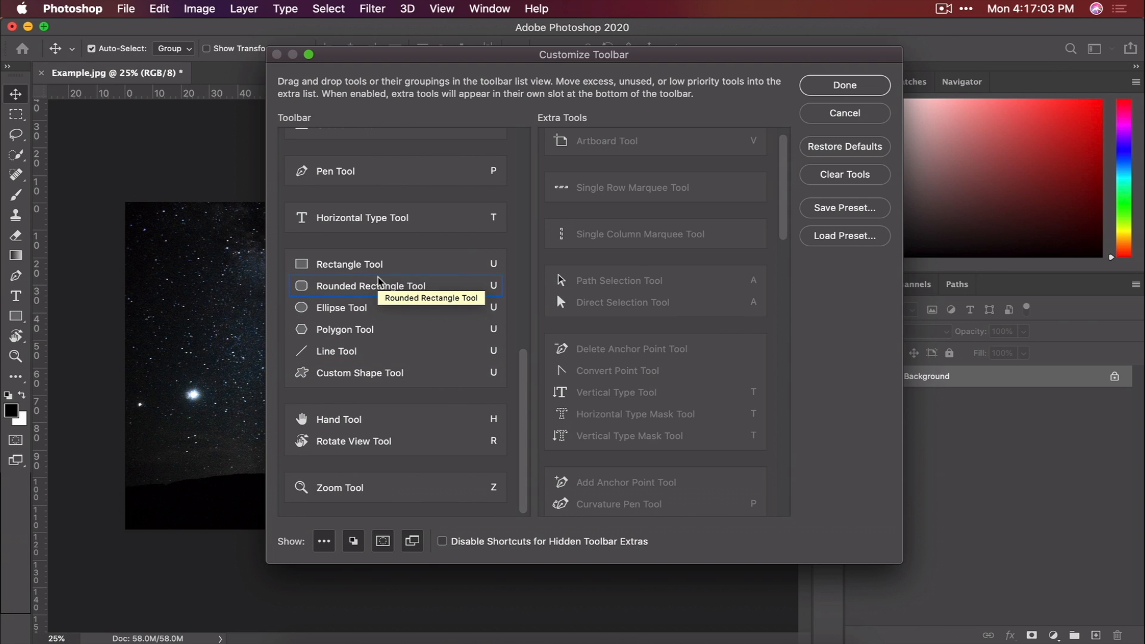
scroll(359, 383, down, 1)
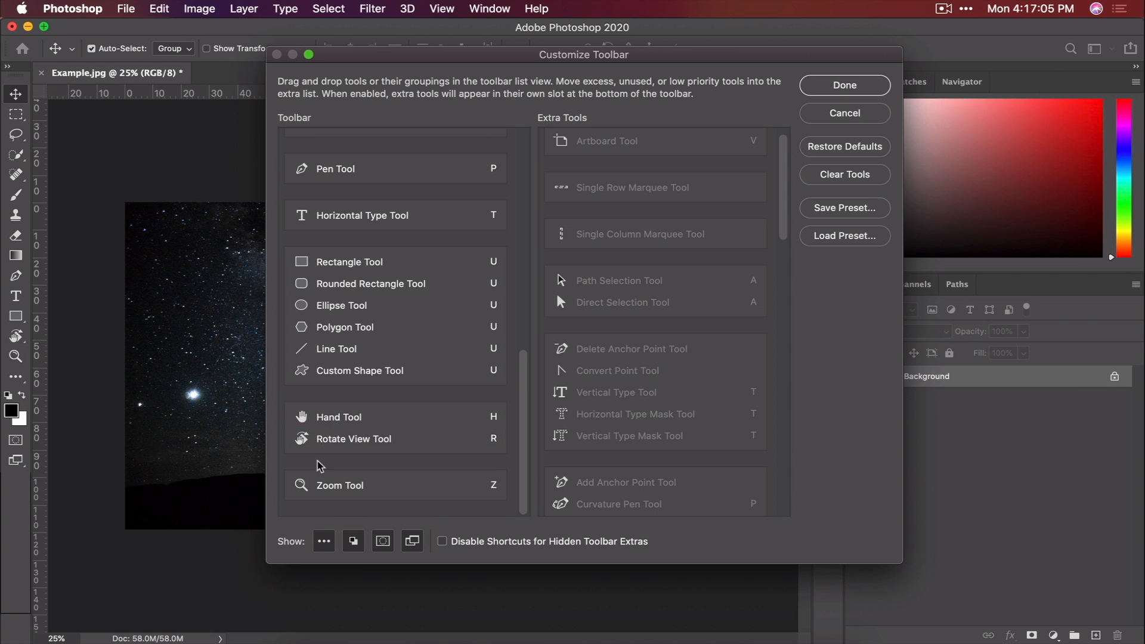
drag(316, 409, 591, 341)
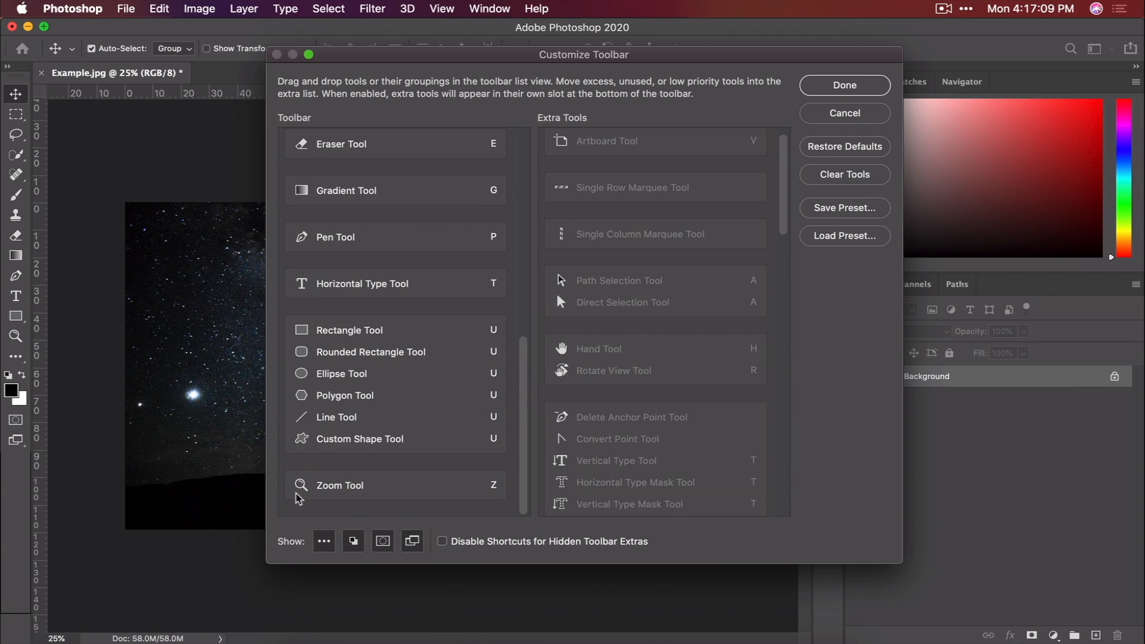
drag(330, 477, 609, 332)
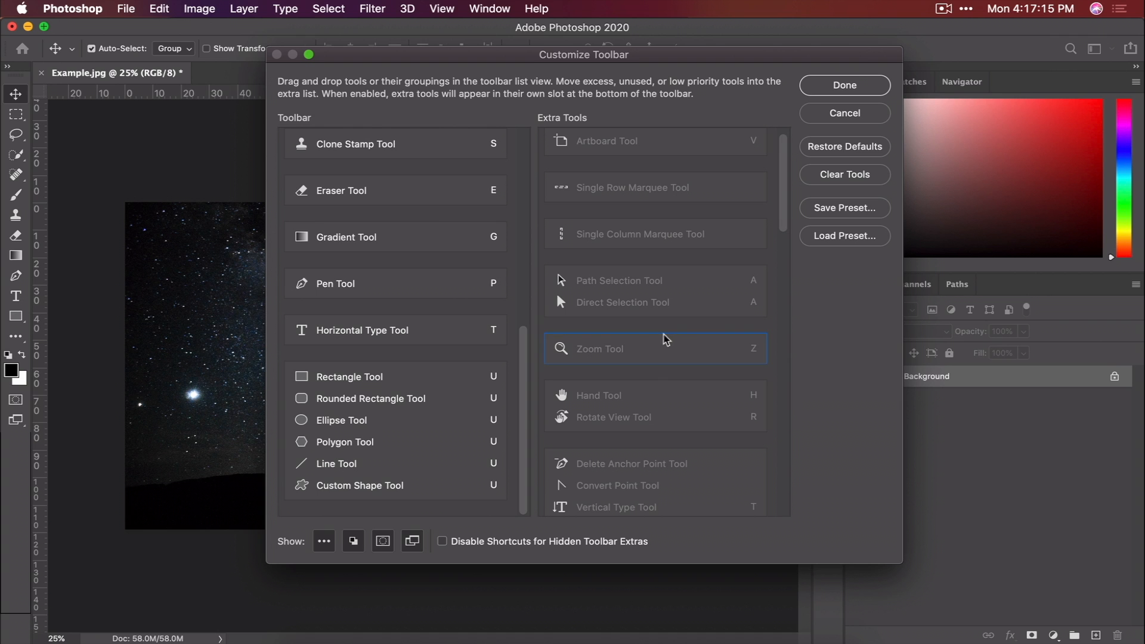
drag(664, 337, 371, 504)
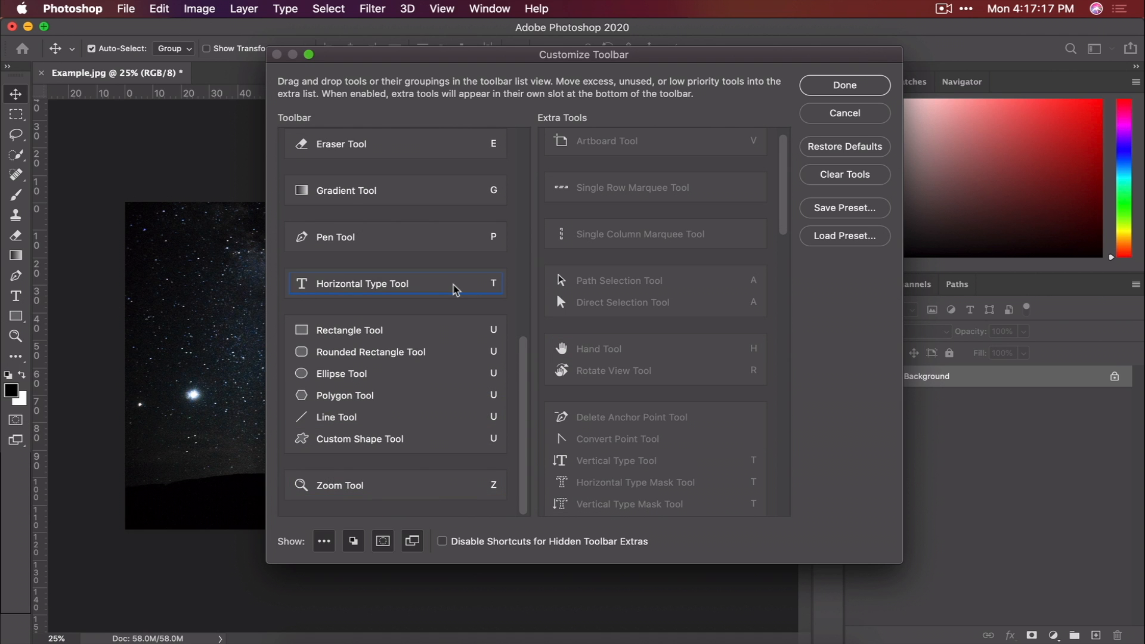
Review which tools remain in the toolbar list and which are in Extra Tools.
scroll(455, 287, up, 2)
scroll(455, 289, up, 5)
scroll(455, 290, down, 6)
scroll(455, 289, up, 6)
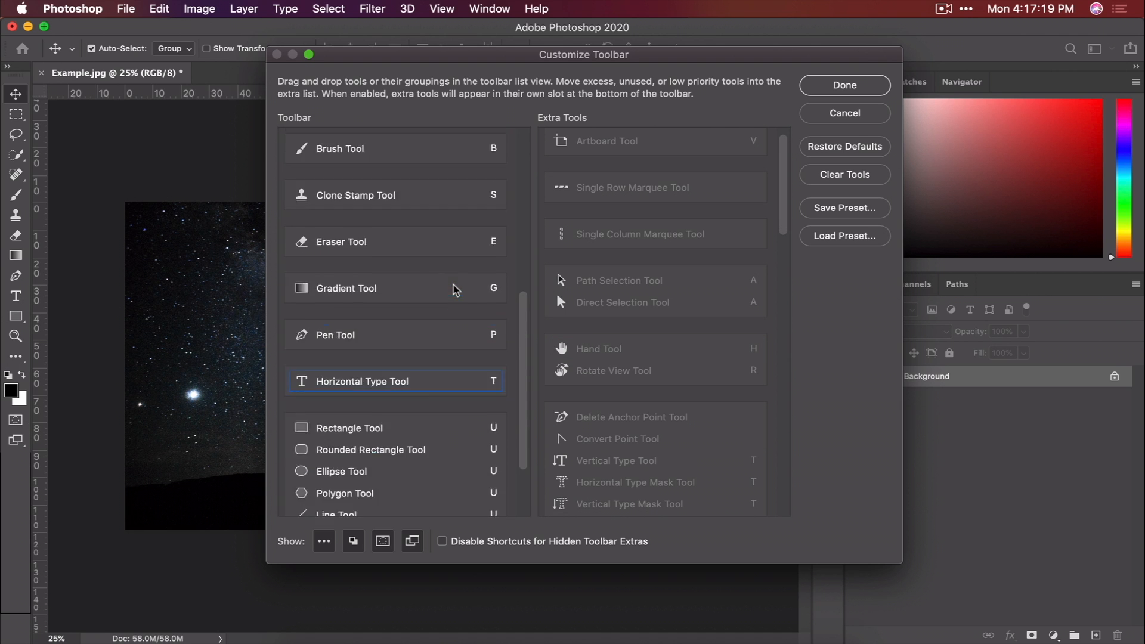
scroll(459, 294, down, 5)
scroll(633, 446, down, 10)
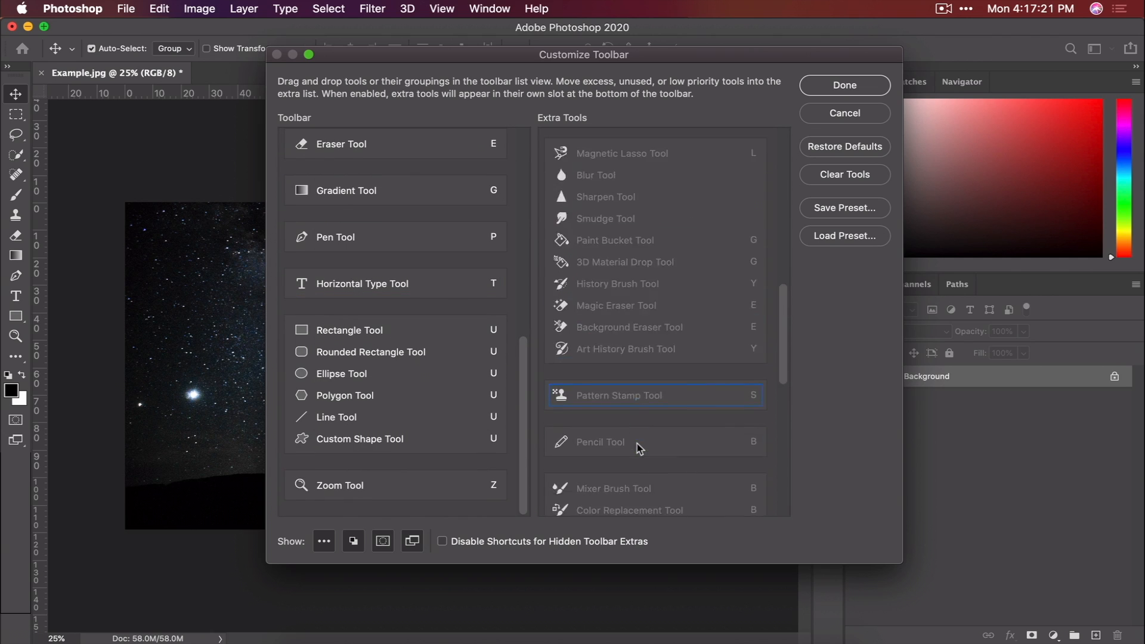
scroll(636, 449, down, 3)
scroll(636, 448, up, 5)
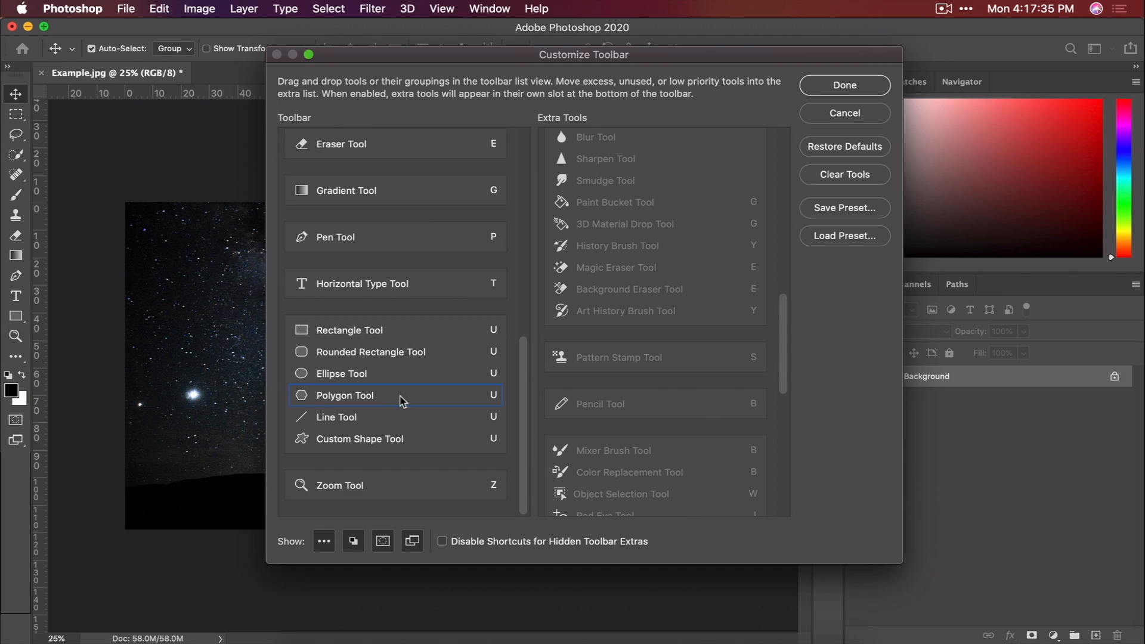
scroll(402, 401, up, 10)
scroll(401, 401, down, 5)
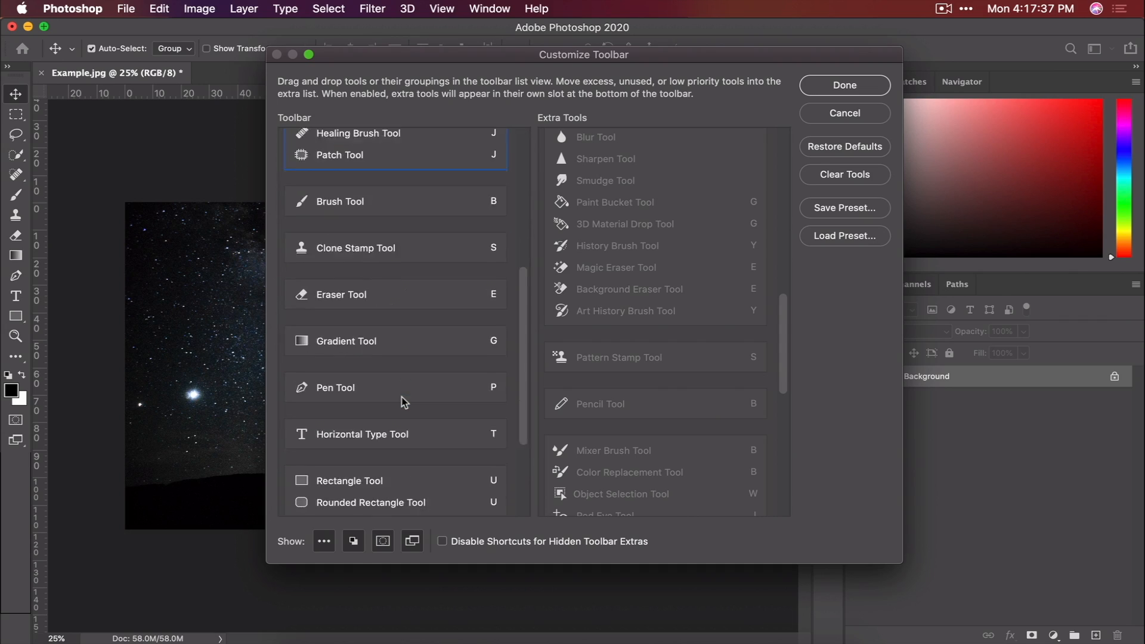
Ungroup the marquee, lasso, Quick Selection and Magic Wand, and healing and Patch tools so each has its own toolbar slot.
scroll(402, 401, up, 5)
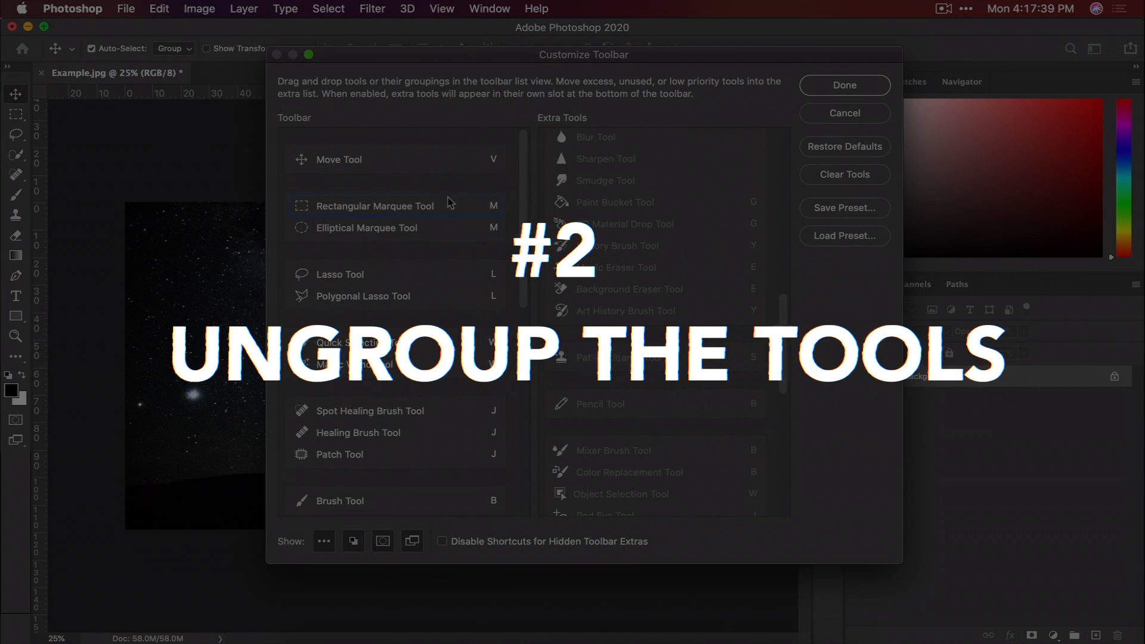
drag(446, 202, 444, 182)
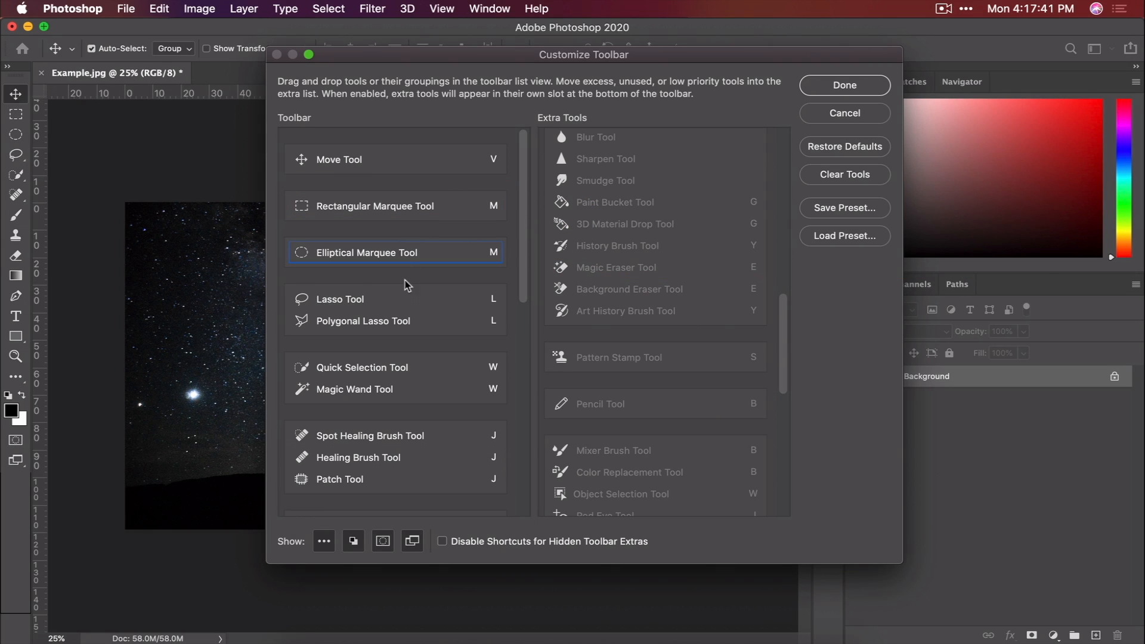
mouse_move(402, 296)
mouse_down()
mouse_move(406, 280)
mouse_move(386, 332)
mouse_up()
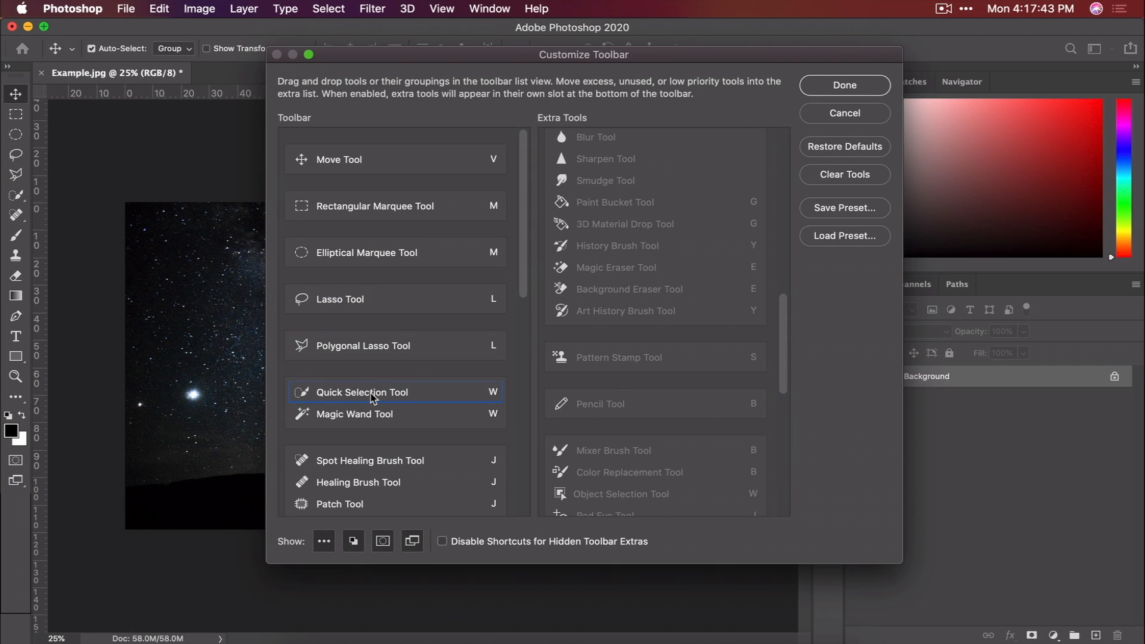
mouse_move(370, 394)
mouse_down()
mouse_move(365, 335)
mouse_move(358, 388)
mouse_up()
scroll(370, 373, down, 3)
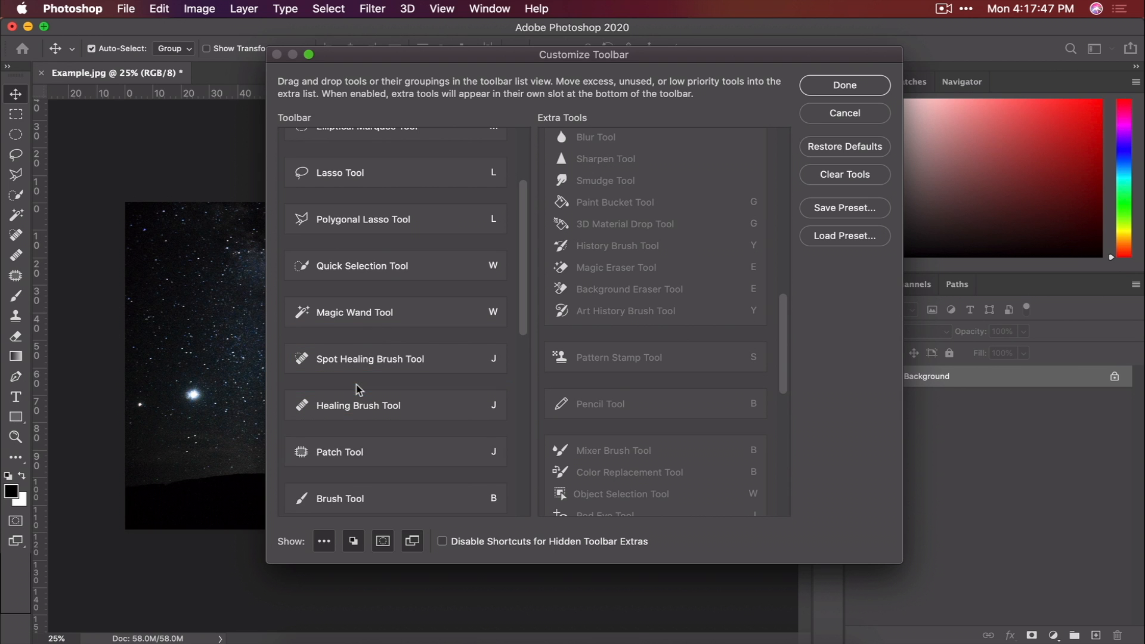
Look through the toolbar list to check the separated tools and the shape tools that are still grouped.
scroll(359, 388, down, 3)
scroll(350, 416, down, 5)
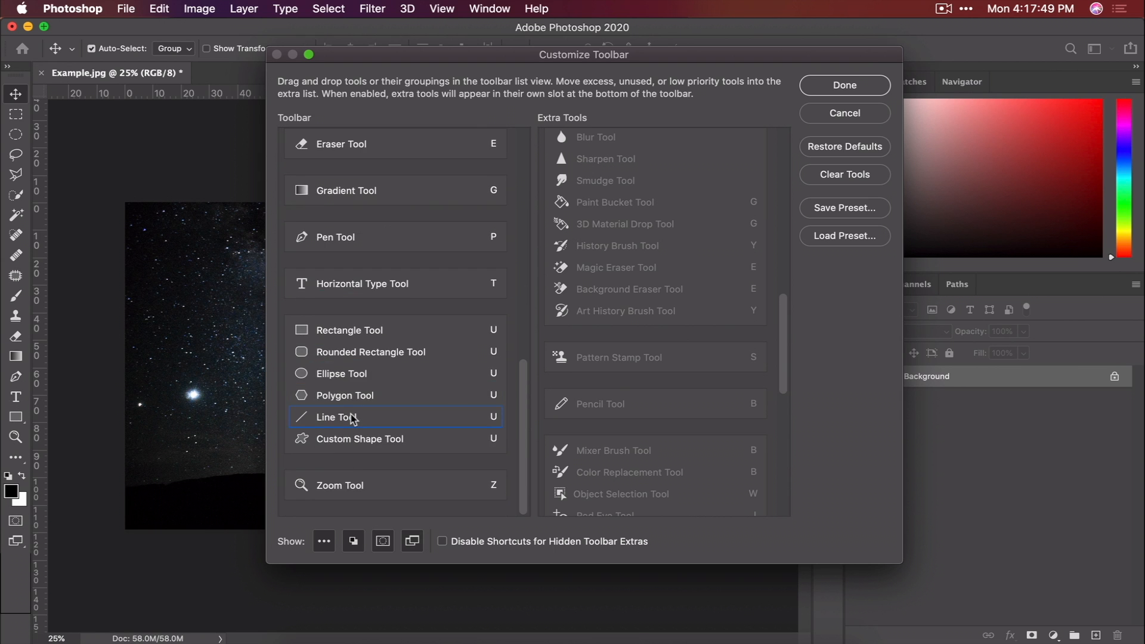
scroll(350, 413, up, 10)
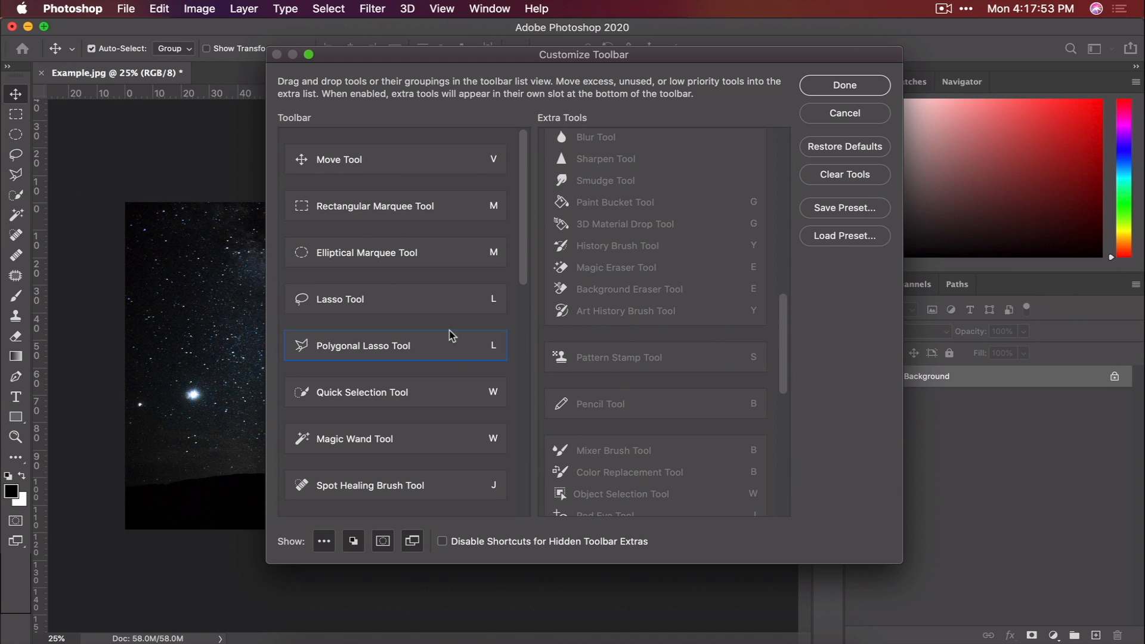
scroll(416, 335, down, 5)
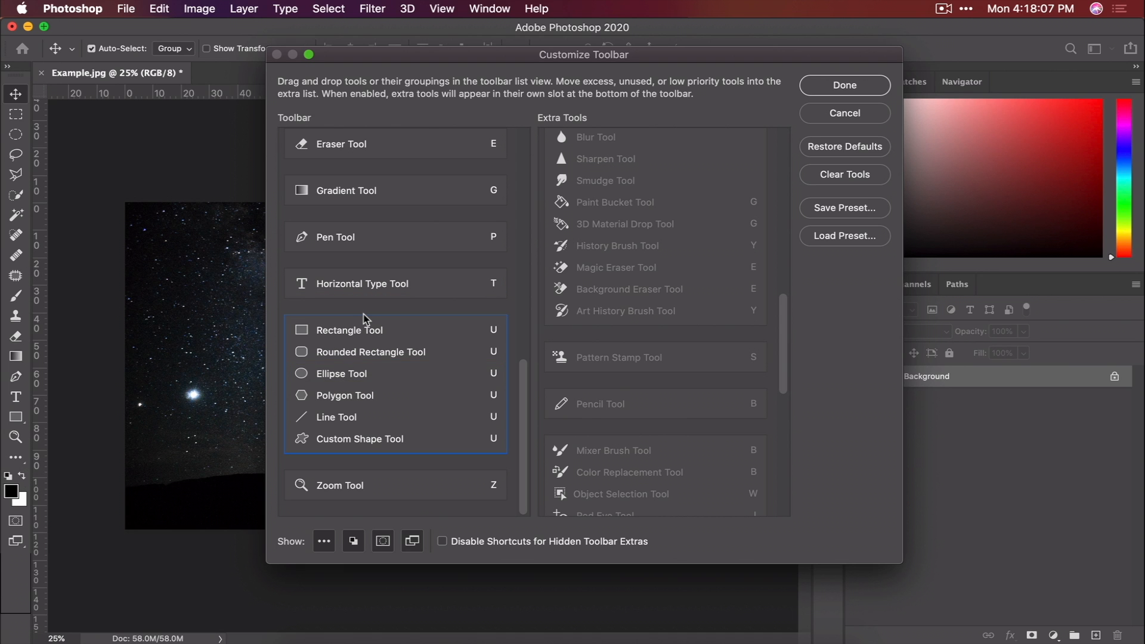
scroll(365, 319, up, 10)
scroll(365, 319, down, 10)
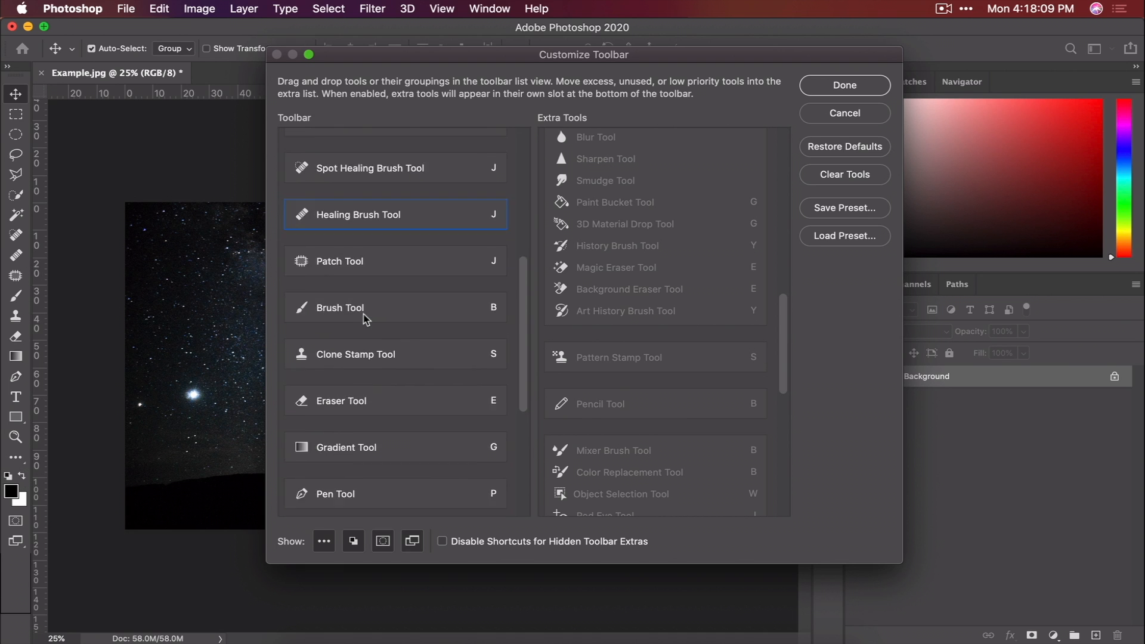
scroll(365, 319, up, 8)
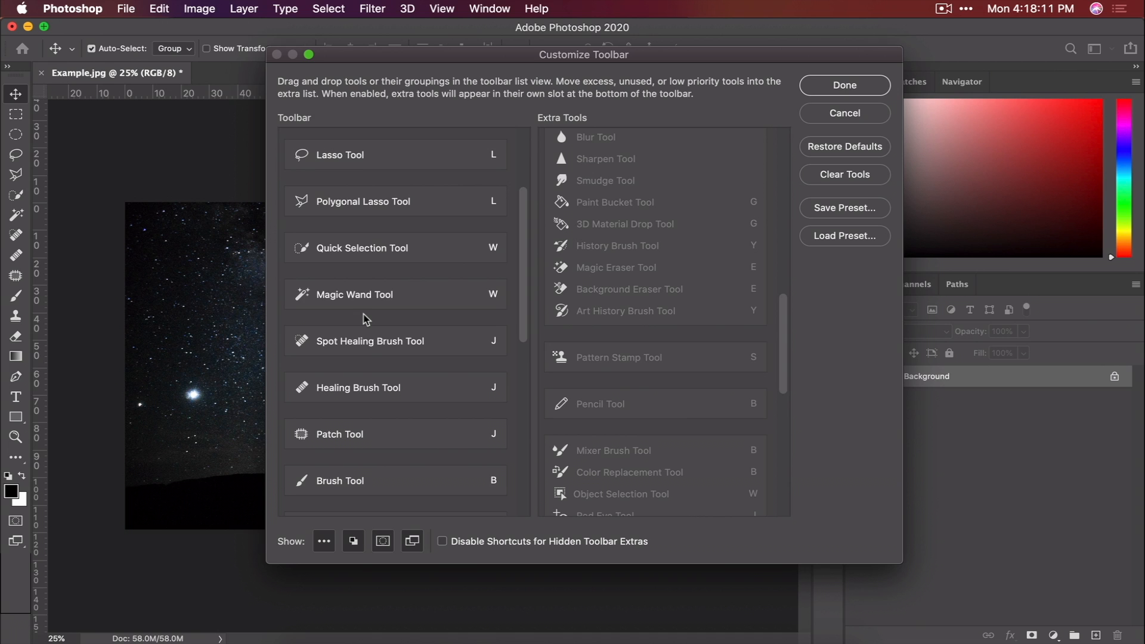
Move the Magic Wand and Quick Selection tools directly below the Move tool, with the Magic Wand first.
scroll(366, 319, up, 3)
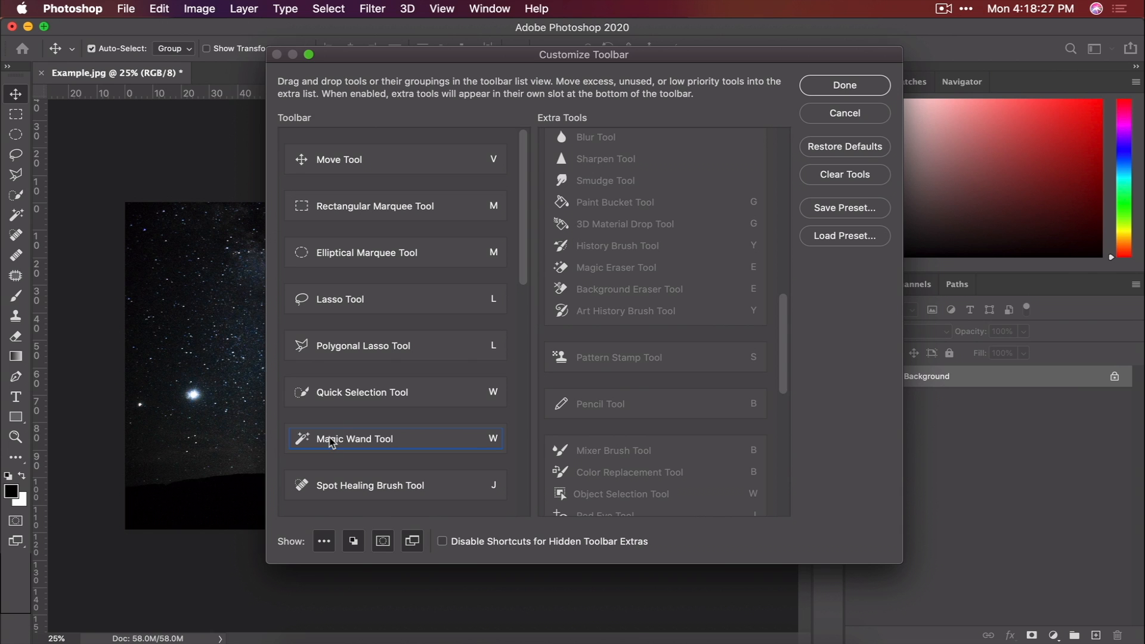
drag(330, 441, 328, 193)
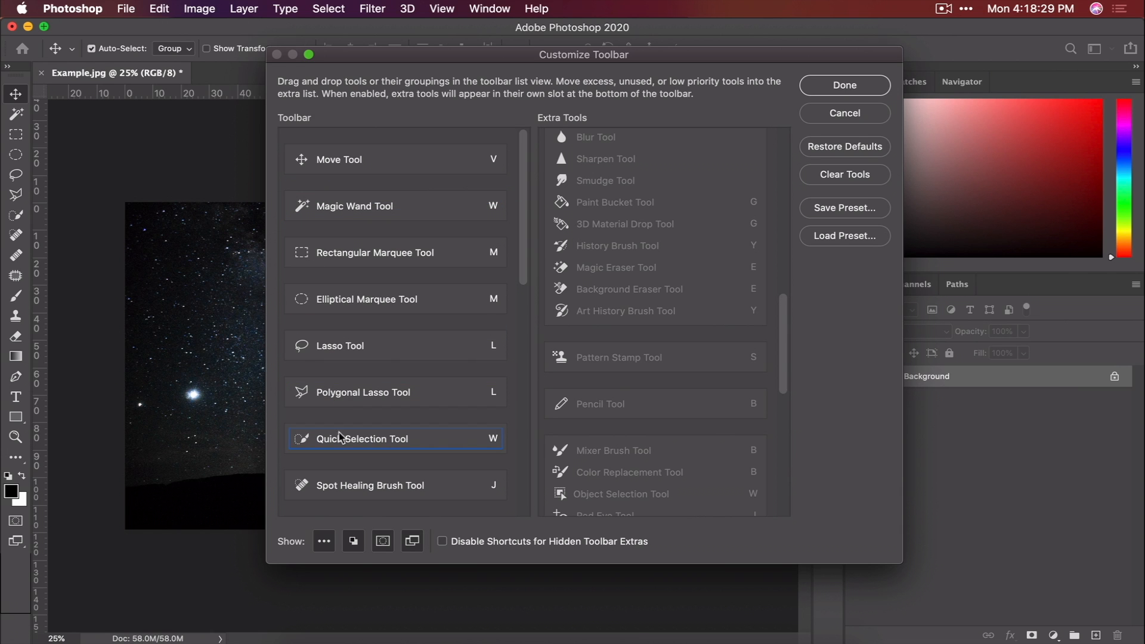
drag(338, 437, 332, 236)
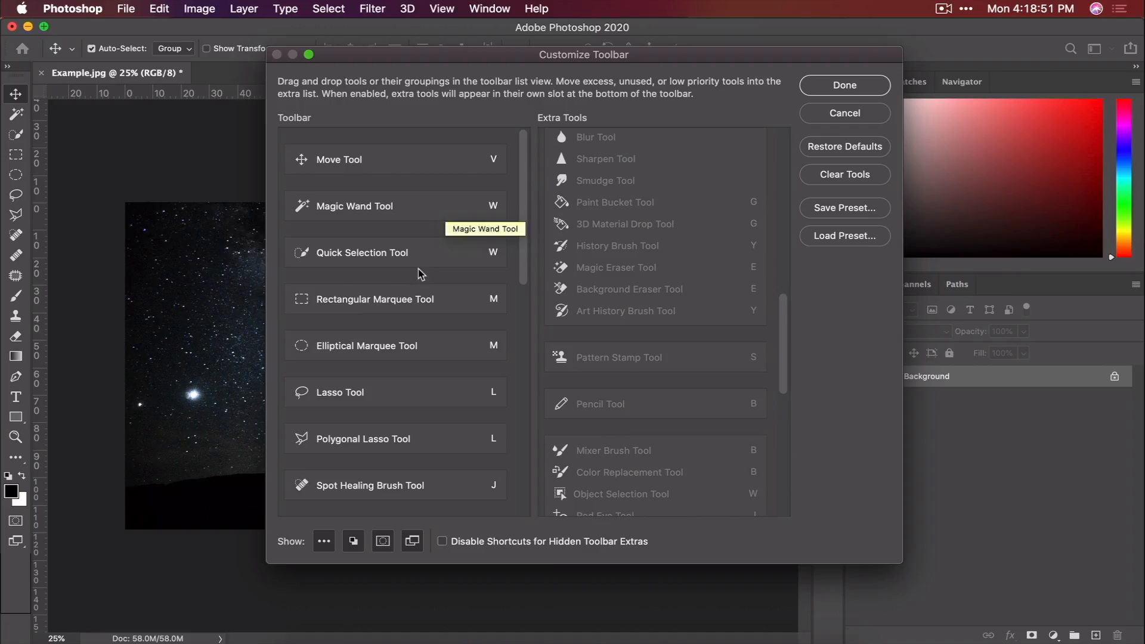
Place the Pen tool in its own slot between the Polygonal Lasso and Spot Healing Brush tools.
scroll(332, 334, down, 5)
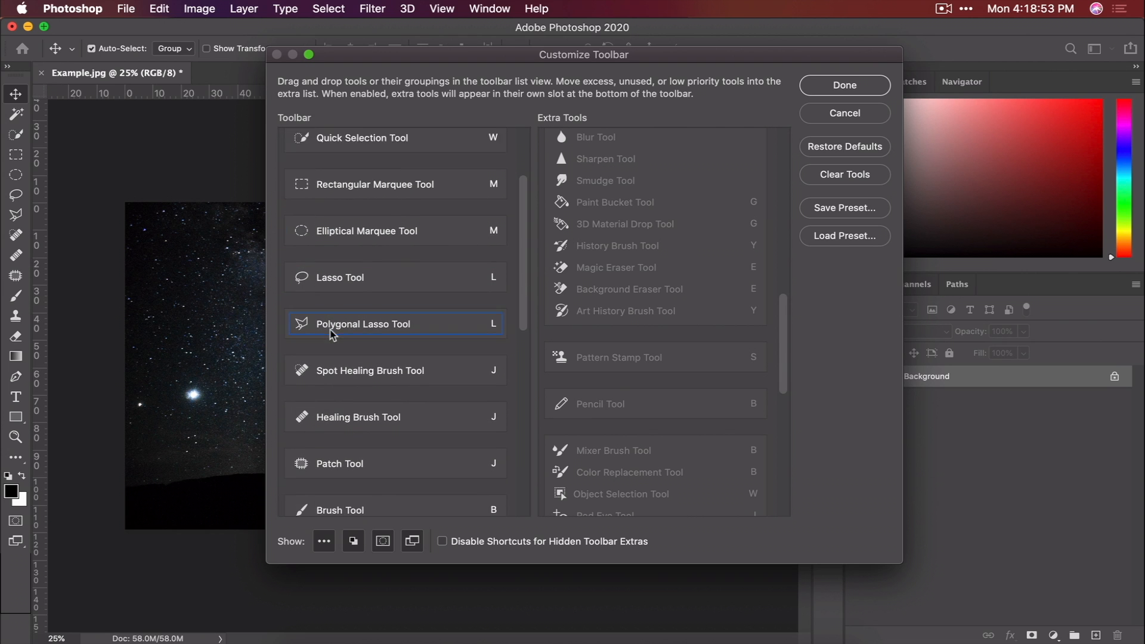
scroll(332, 334, down, 7)
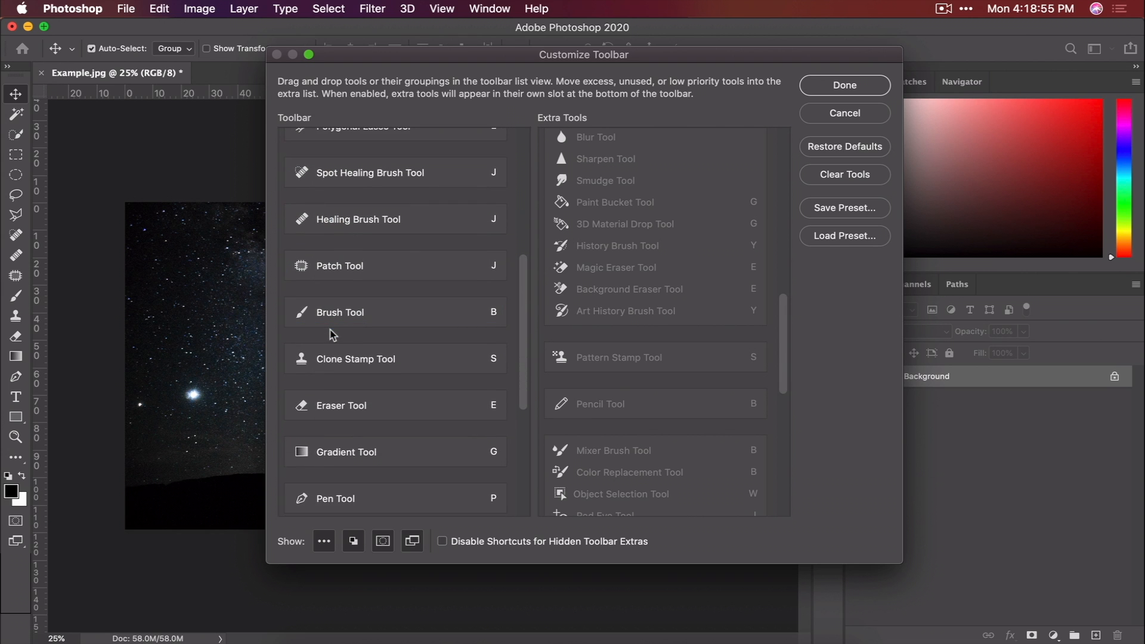
scroll(332, 333, up, 4)
scroll(332, 334, down, 2)
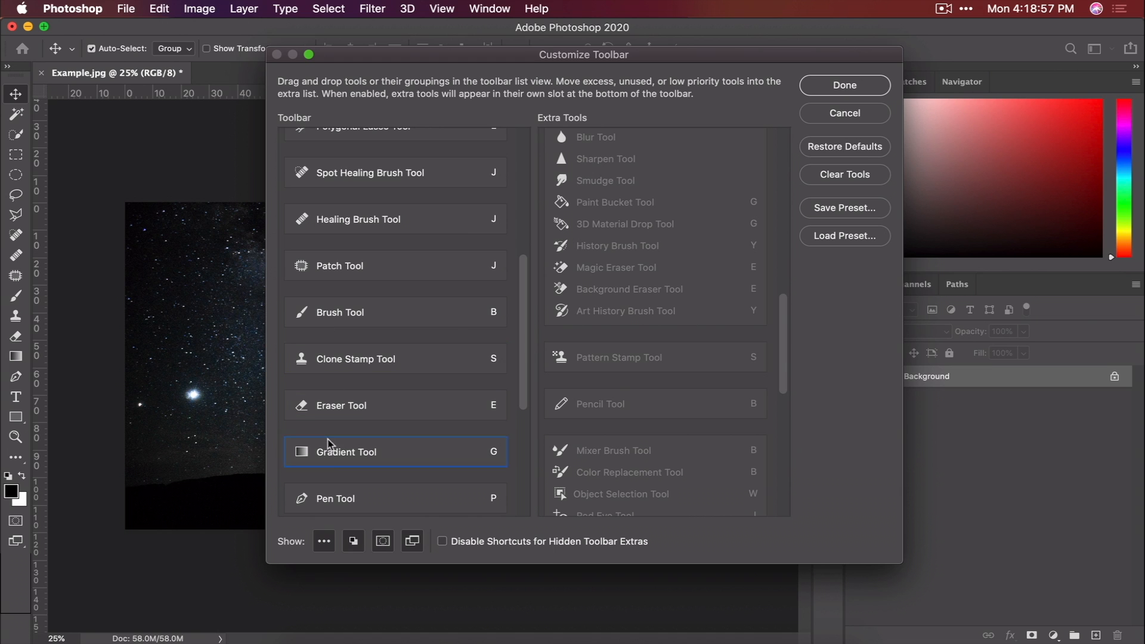
mouse_move(338, 408)
mouse_down()
mouse_move(328, 228)
mouse_move(330, 250)
mouse_up()
scroll(334, 249, up, 3)
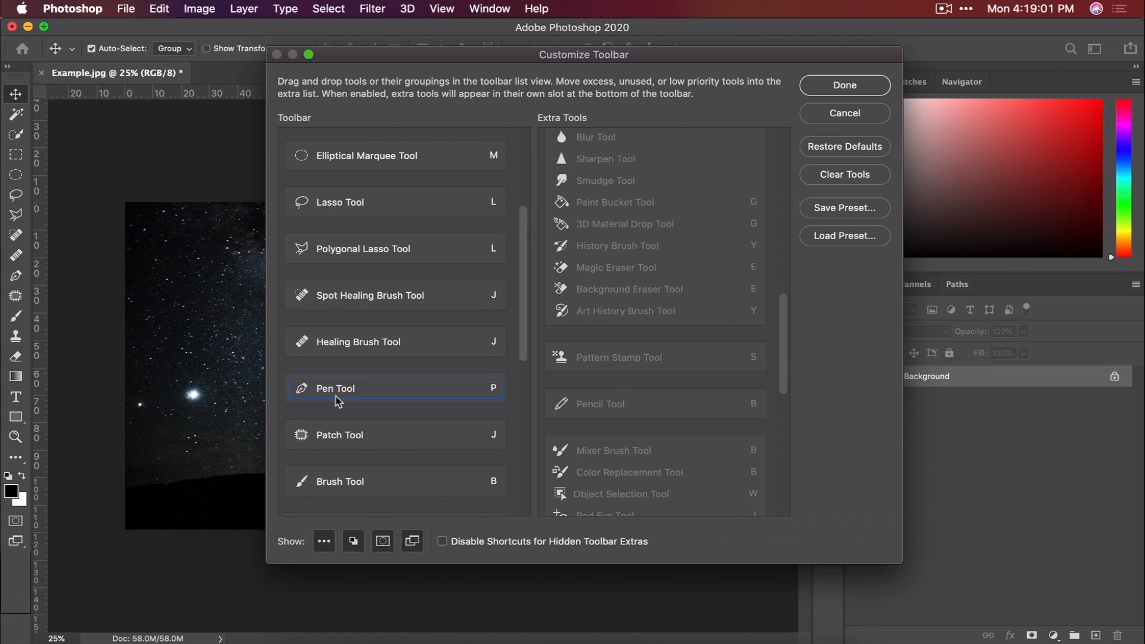
drag(337, 342, 333, 279)
mouse_move(337, 223)
mouse_down()
mouse_move(334, 183)
mouse_move(339, 316)
mouse_up()
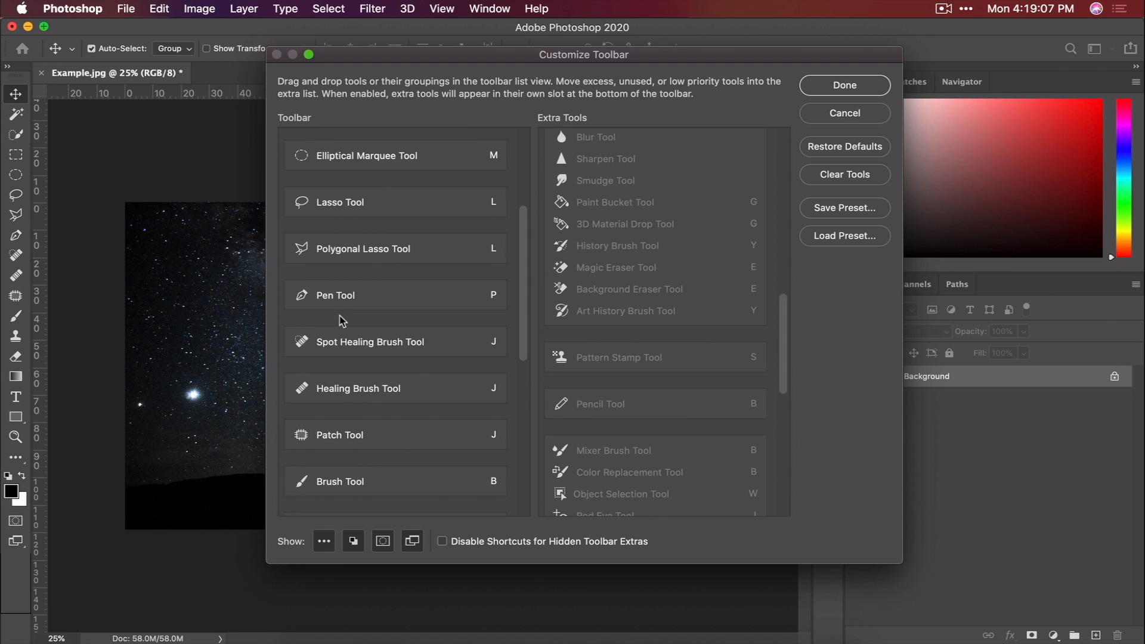
Move the Clone Stamp tool above the Brush tool, directly below the Patch tool, and review the reordered toolbar list.
scroll(341, 321, down, 2)
scroll(322, 386, down, 2)
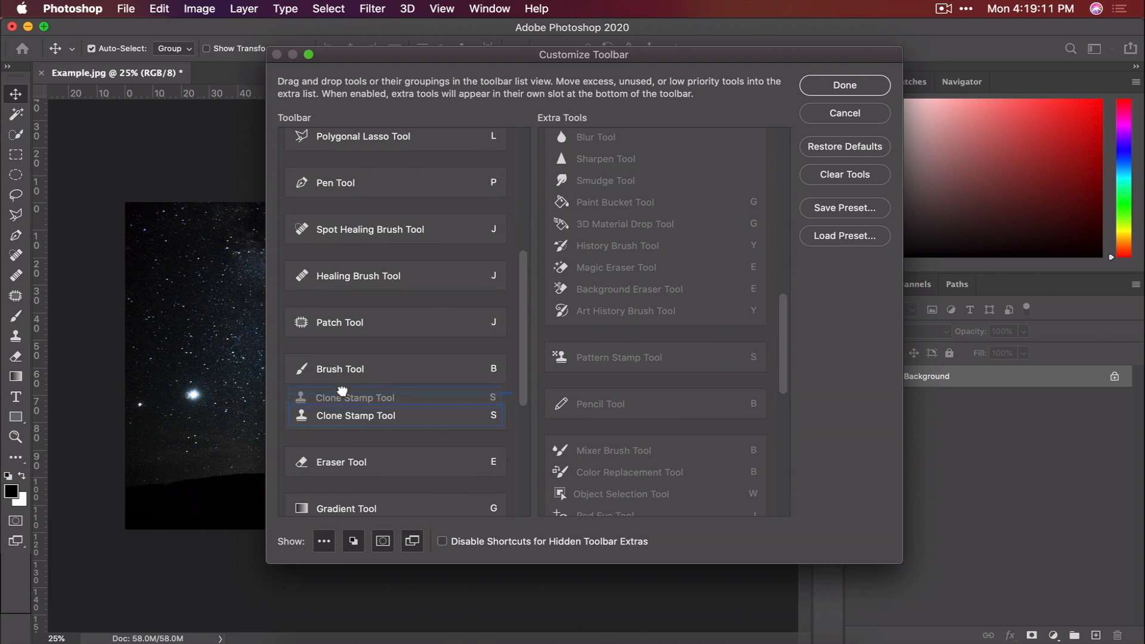
drag(342, 391, 342, 350)
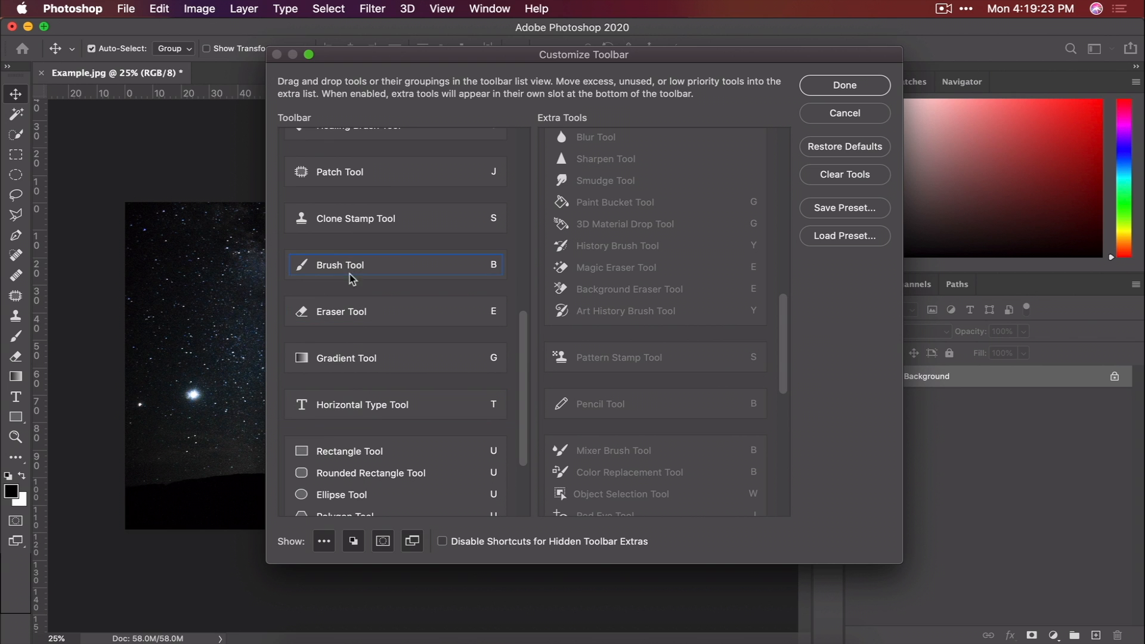
scroll(369, 390, down, 5)
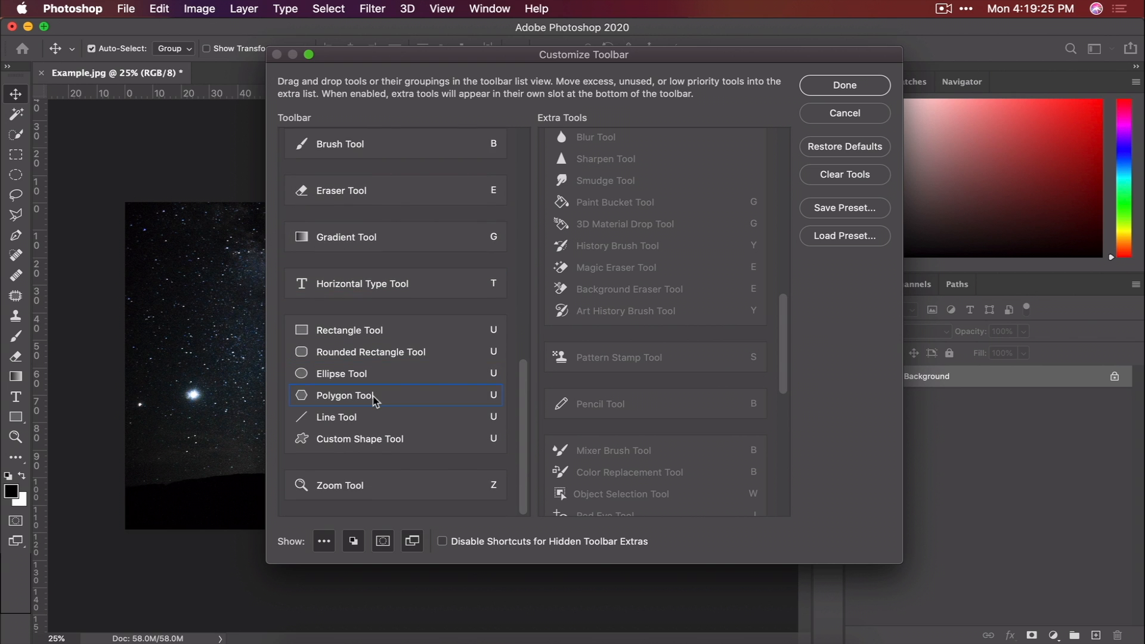
scroll(373, 398, up, 10)
scroll(373, 396, down, 1)
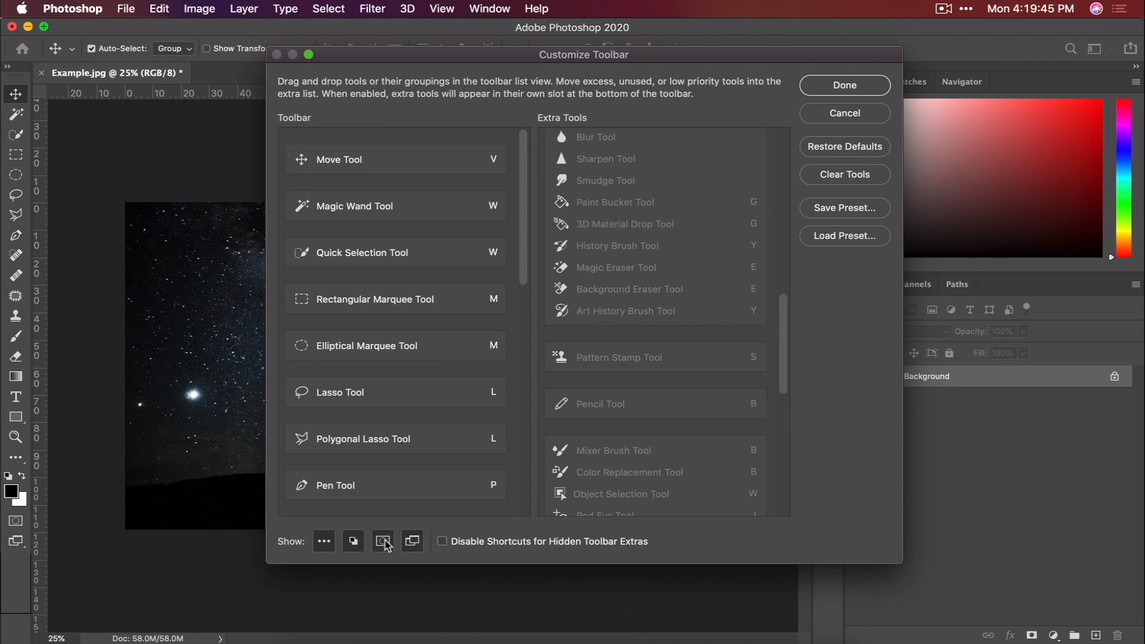
Hide the Quick Mask and Screen Mode controls from the toolbar.
click(383, 541)
click(383, 541)
click(384, 541)
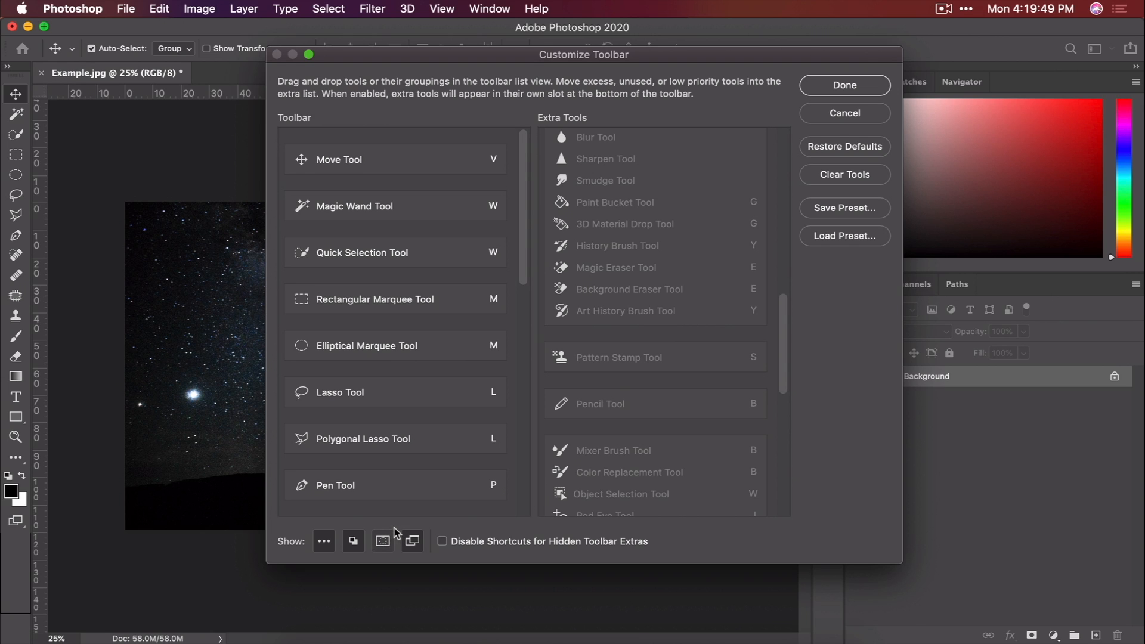
Try hiding the foreground/background color swatches and the extra tools slot, restoring each to the toolbar.
click(353, 540)
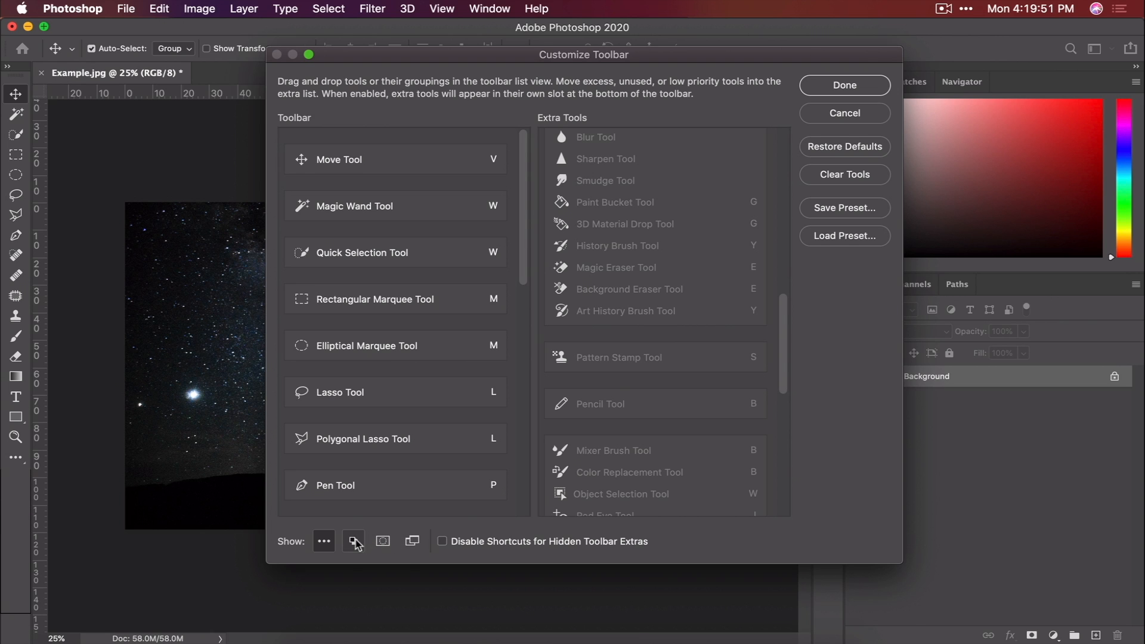
click(356, 543)
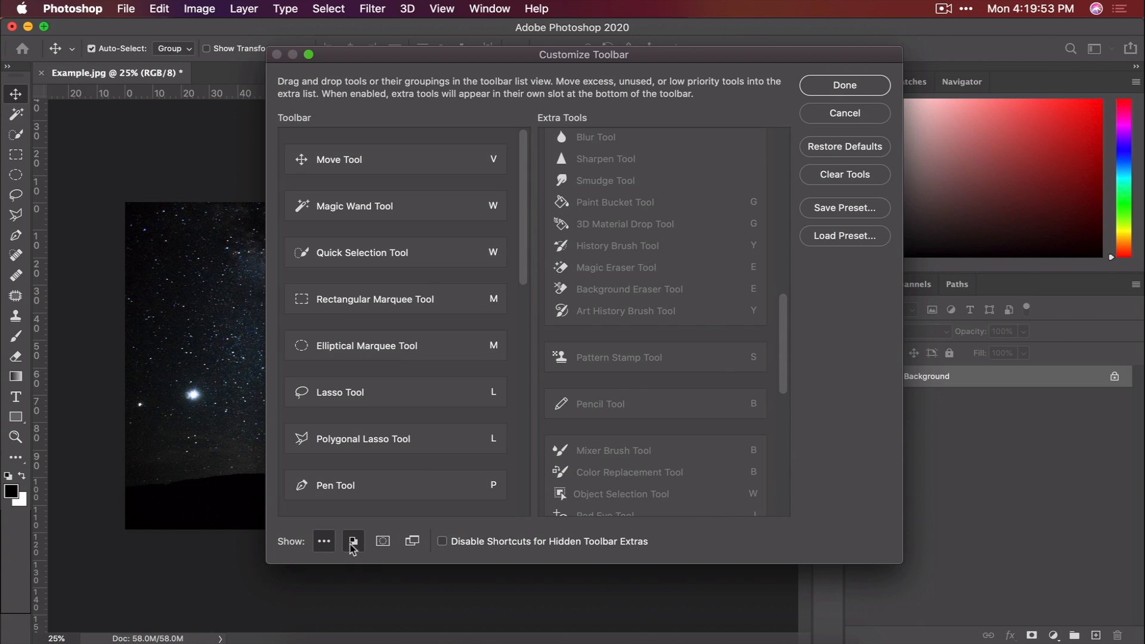
click(324, 542)
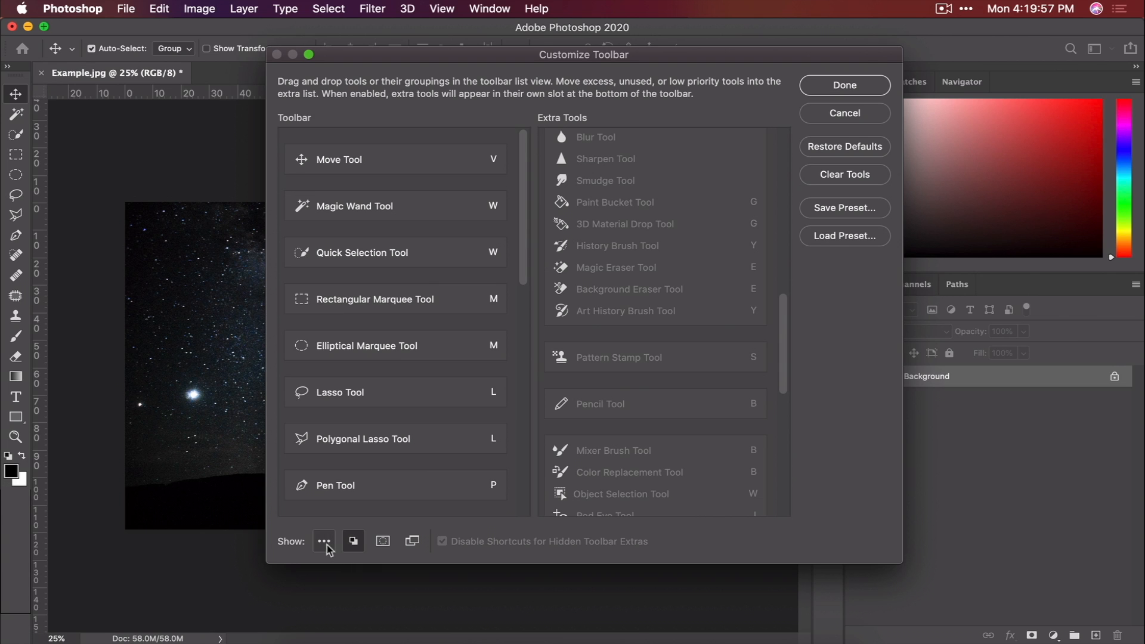
click(324, 542)
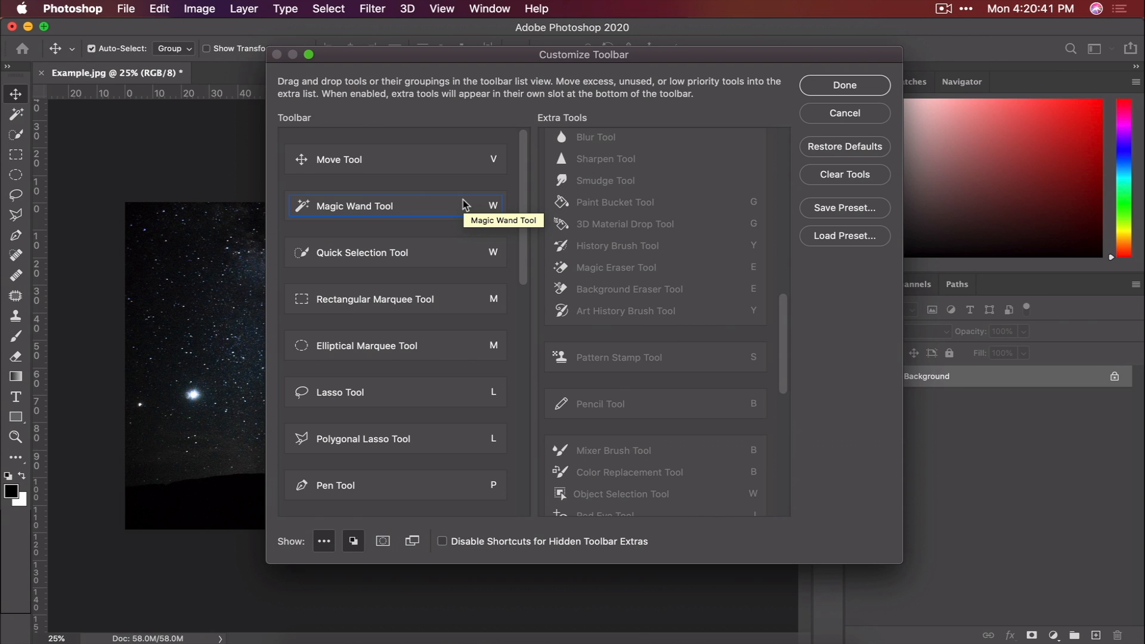
Save the customized toolbar as a preset named "The Dream T" in the Custom Toolbars folder and finish customizing.
click(822, 213)
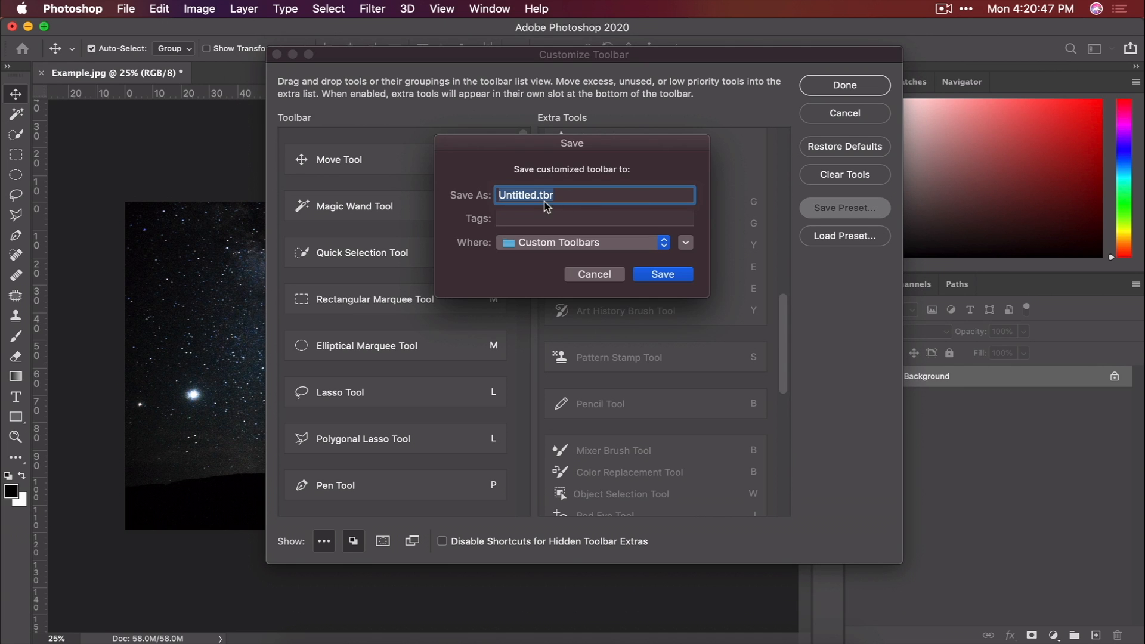
click(536, 195)
key(BackSpace)
key(BackSpace)
key(BackSpace)
key(BackSpace)
key(BackSpace)
key(BackSpace)
key(BackSpace)
key(BackSpace)
text(The Dream T)
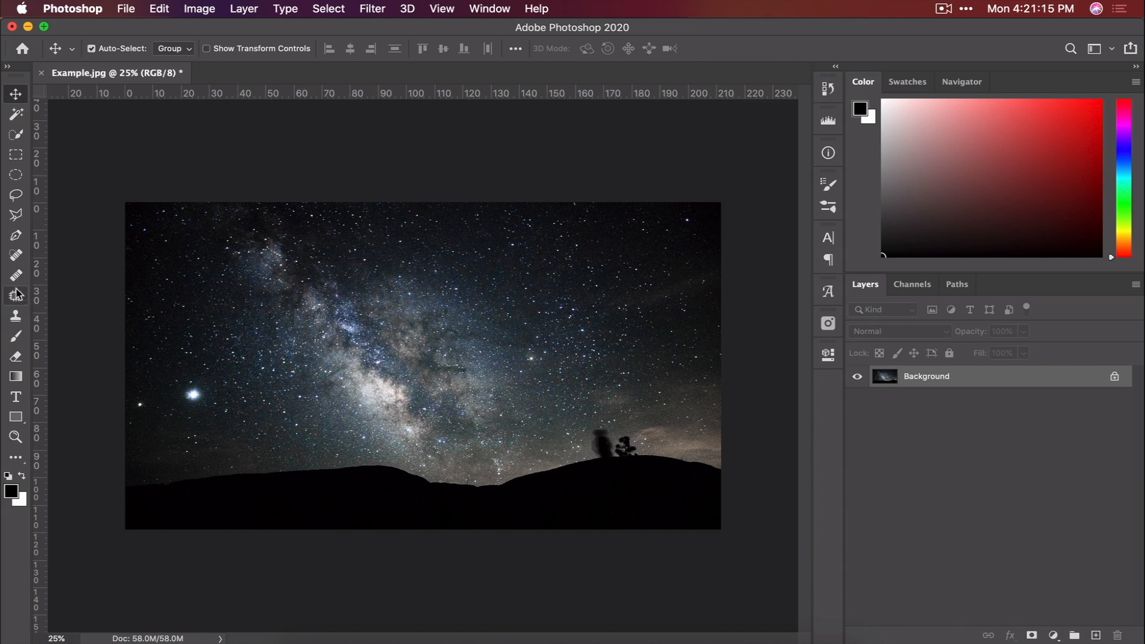
Try patching the bright star in the night sky with the Patch tool, undo the patch and clear the selection.
click(18, 260)
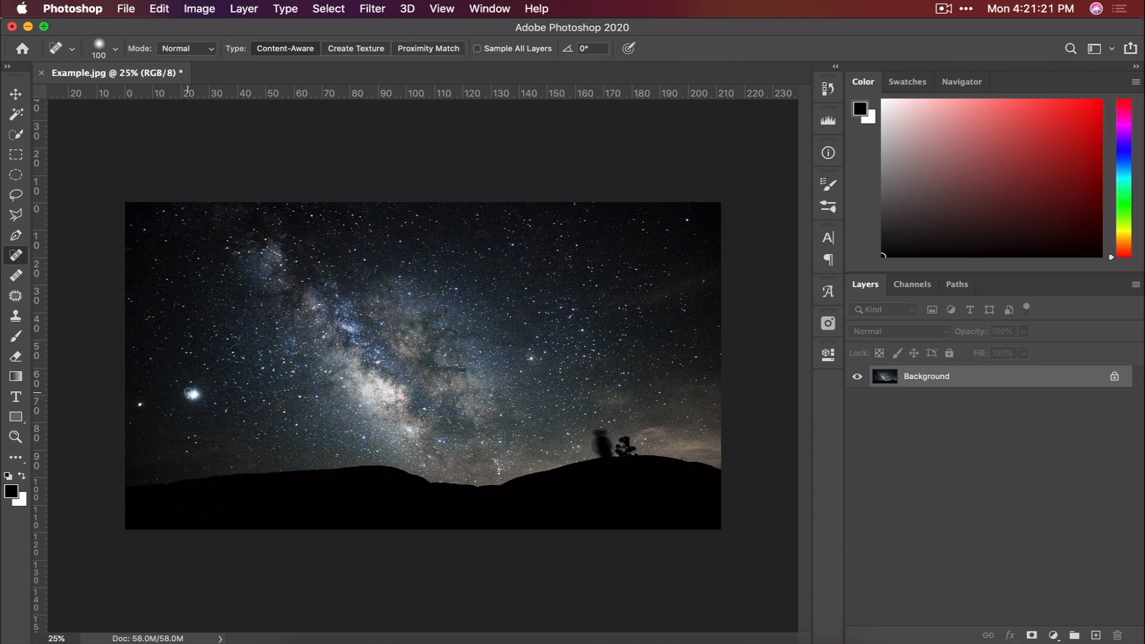
key(shift+j)
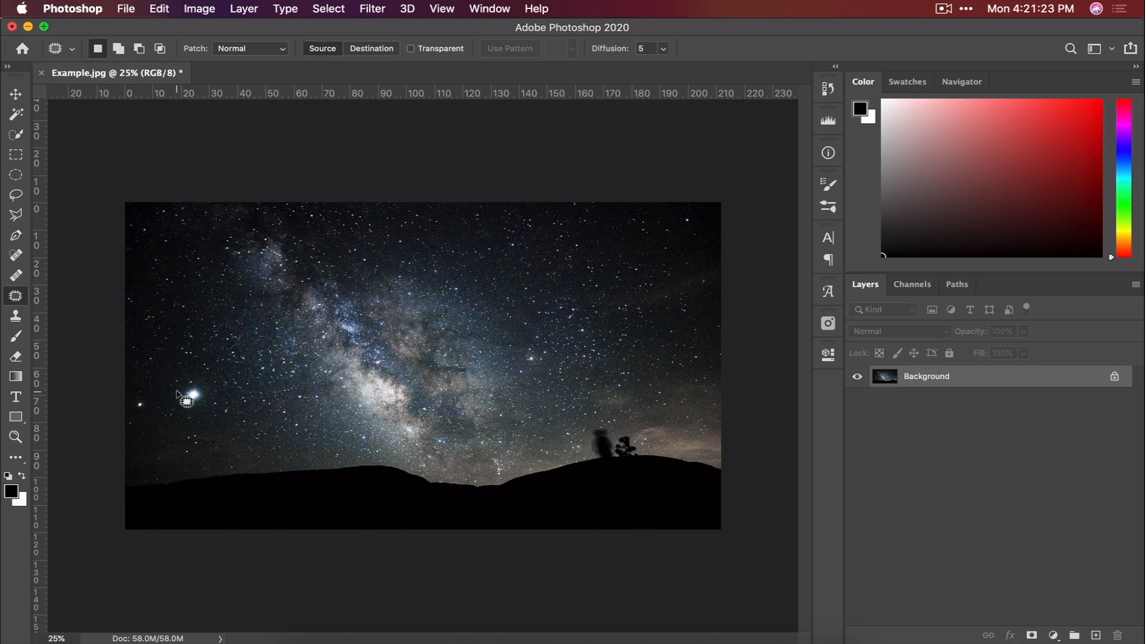
mouse_move(180, 397)
mouse_down()
mouse_move(206, 389)
mouse_move(212, 408)
mouse_move(191, 415)
mouse_move(183, 394)
mouse_move(217, 346)
mouse_up()
key(super+z)
key(super+d)
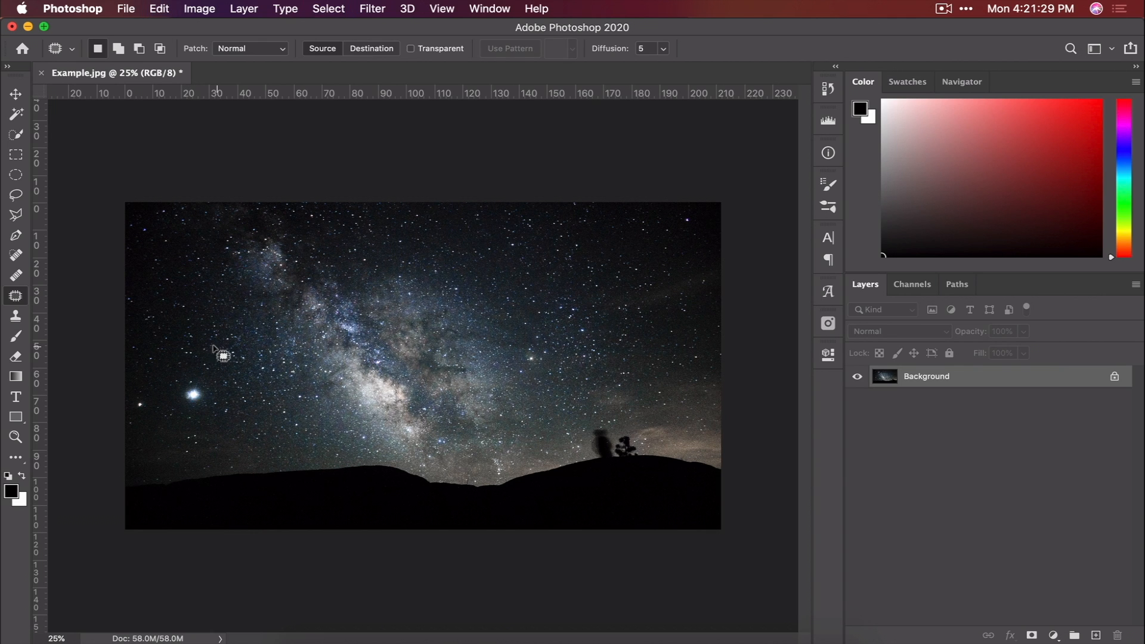